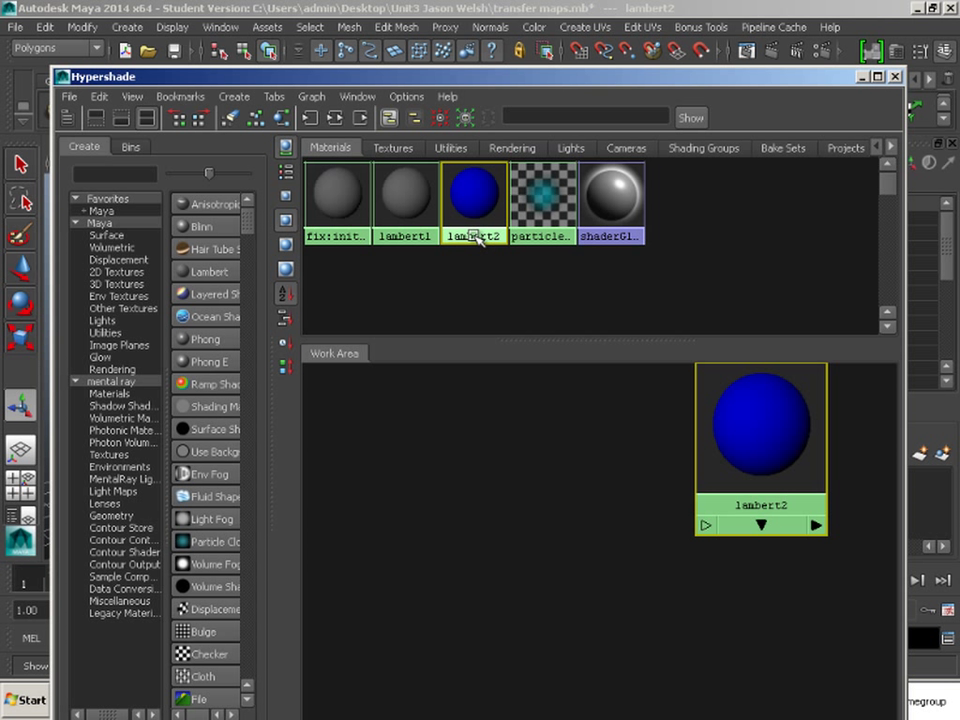
Rename the blue lambert2 material in the Hypershade to Blue
right_drag(478, 240, 497, 401)
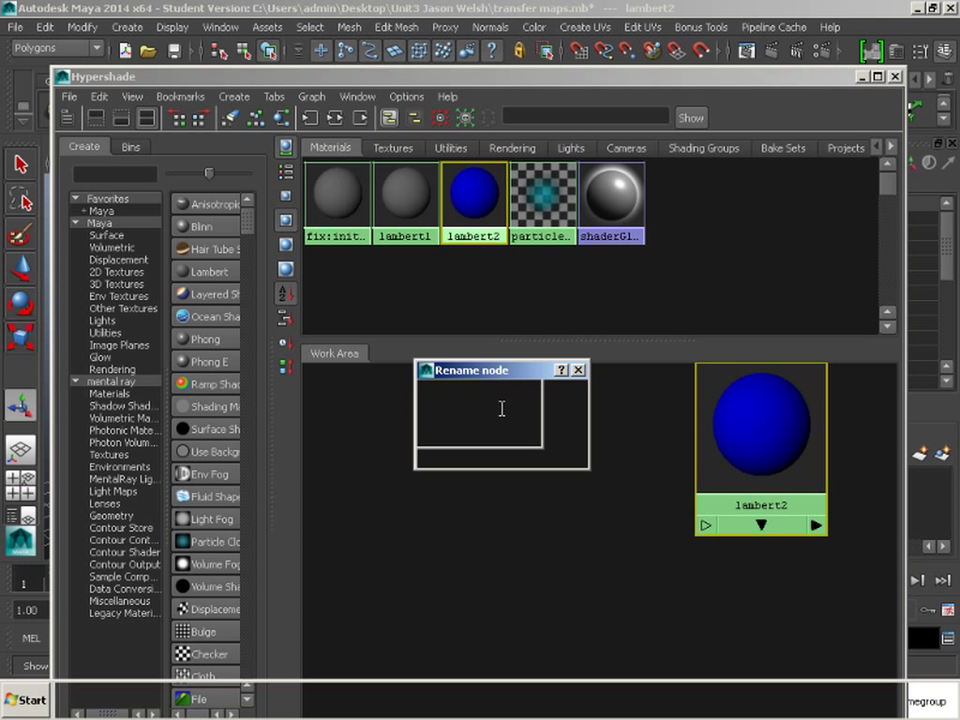
text(Bl)
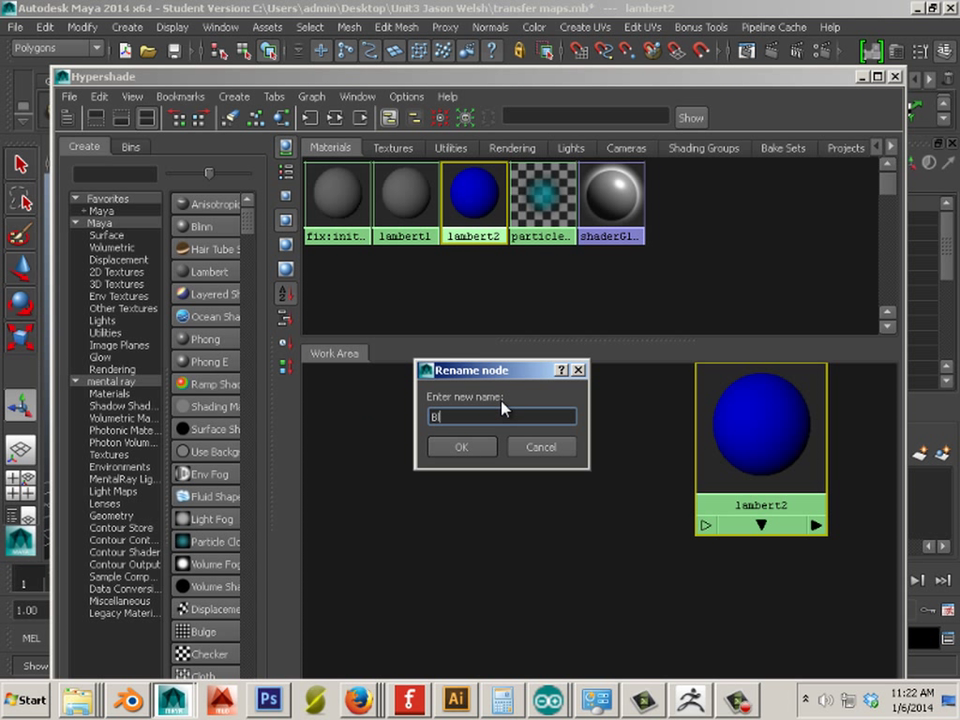
text(ue)
key(Return)
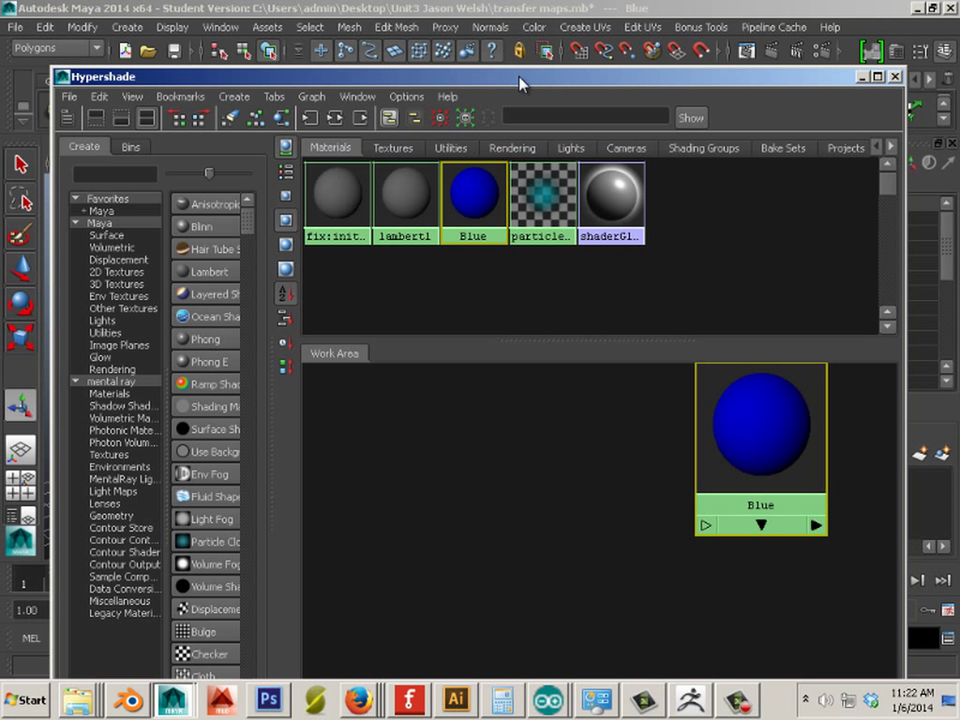
Create a cube with the Blue material, move it about -3.351 in Z in front of the television, and restore textured shading
drag(560, 76, 951, 98)
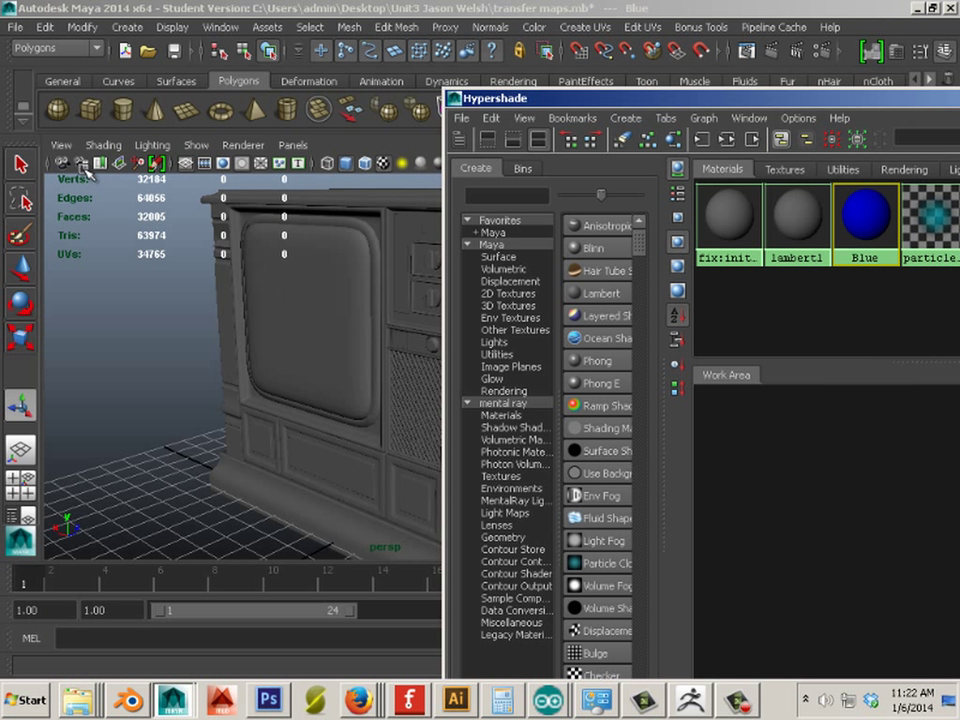
click(376, 400)
alt+drag(376, 400, 259, 352)
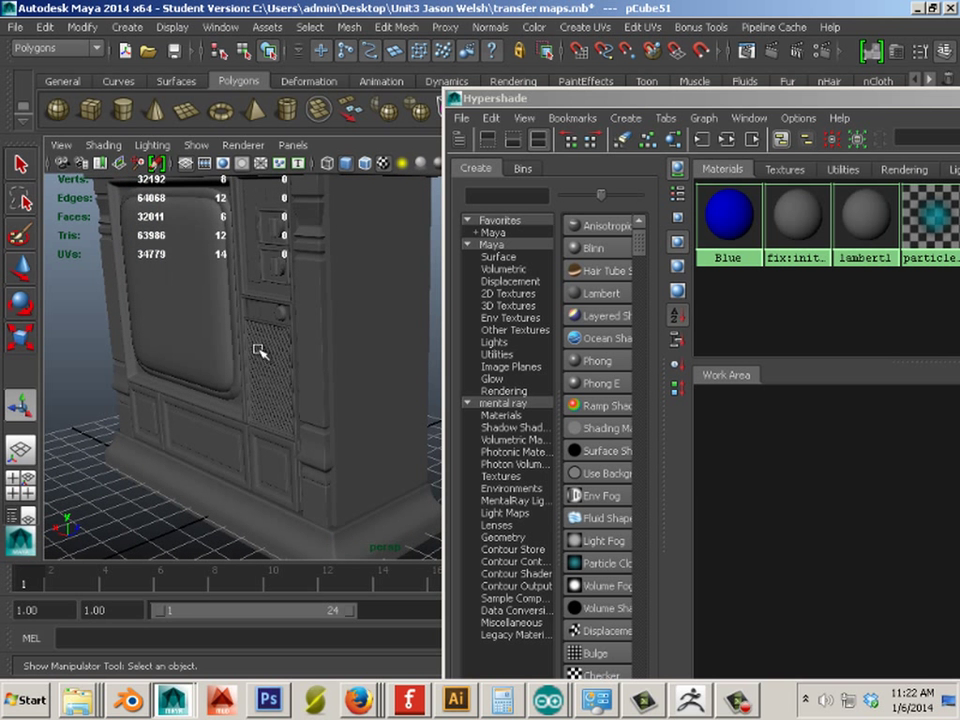
key(4)
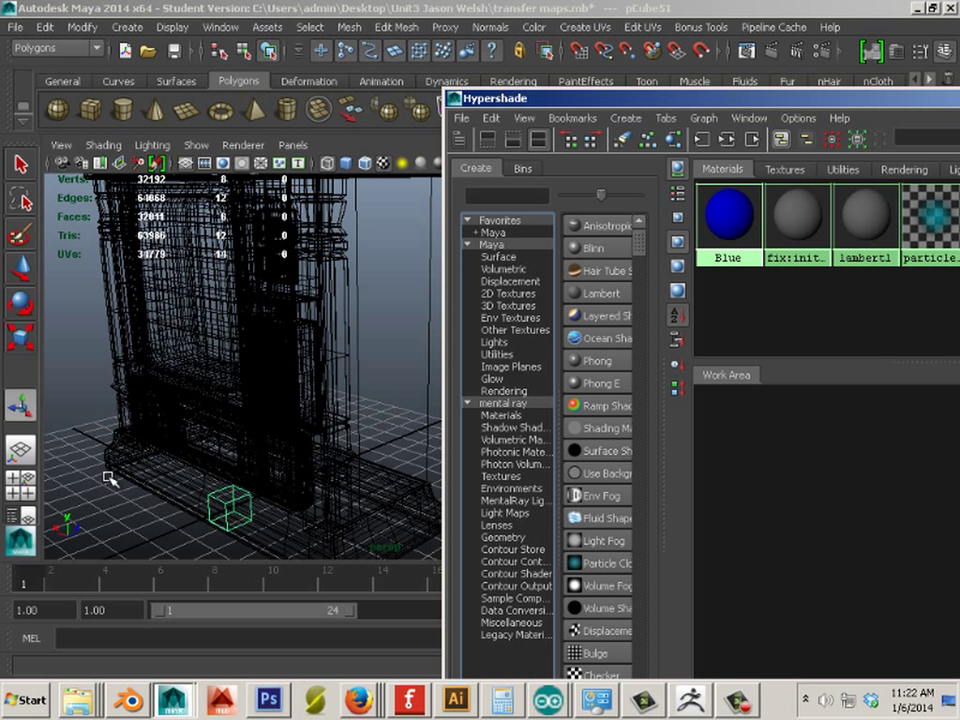
key(w)
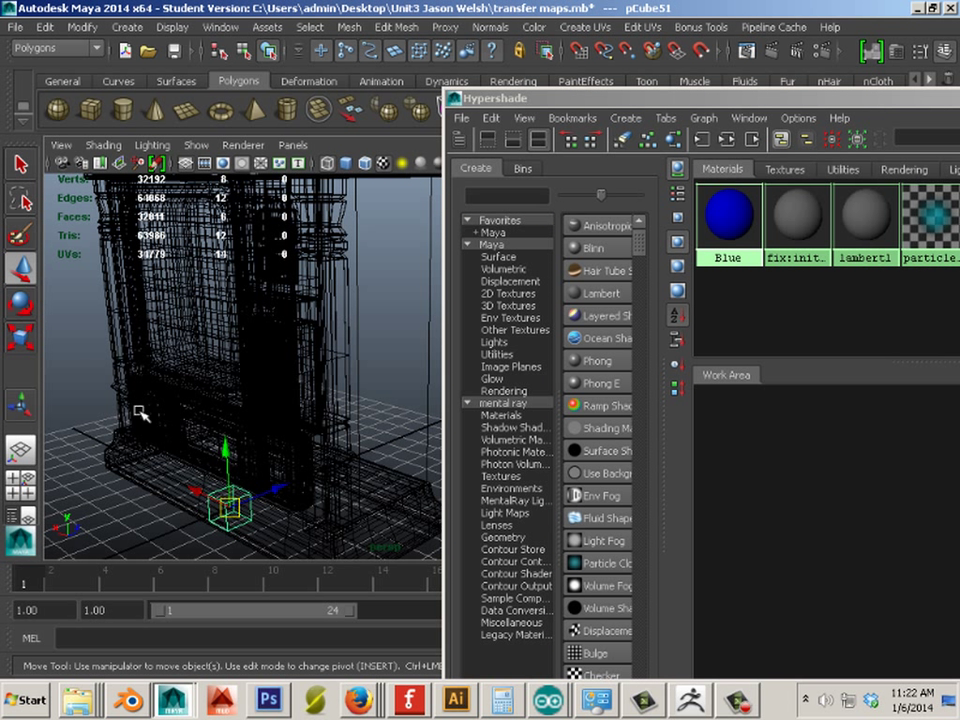
drag(272, 494, 200, 510)
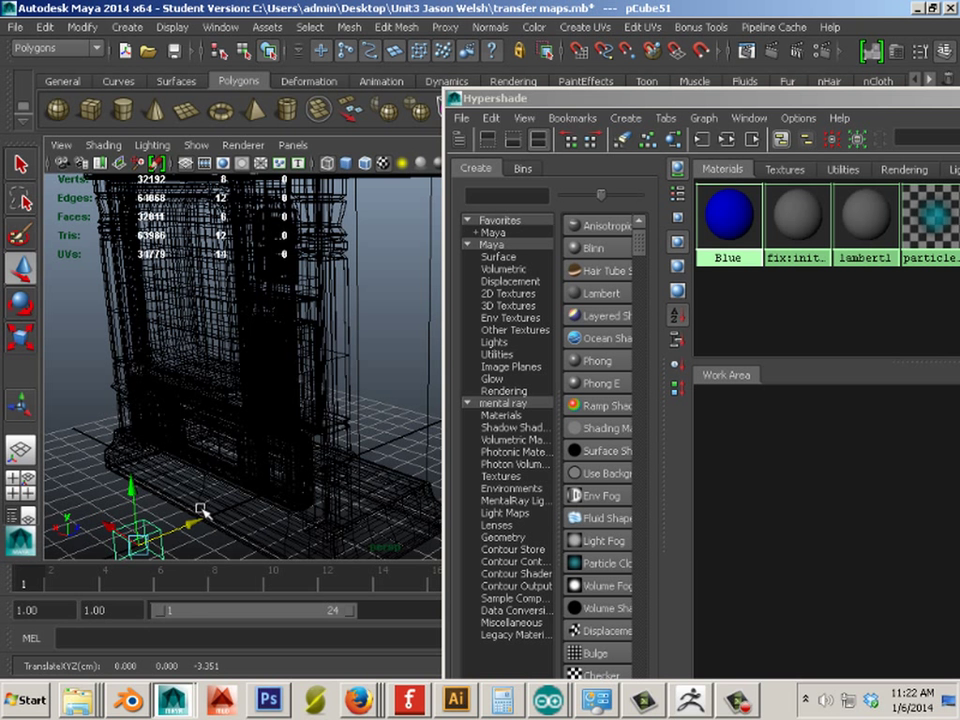
key(6)
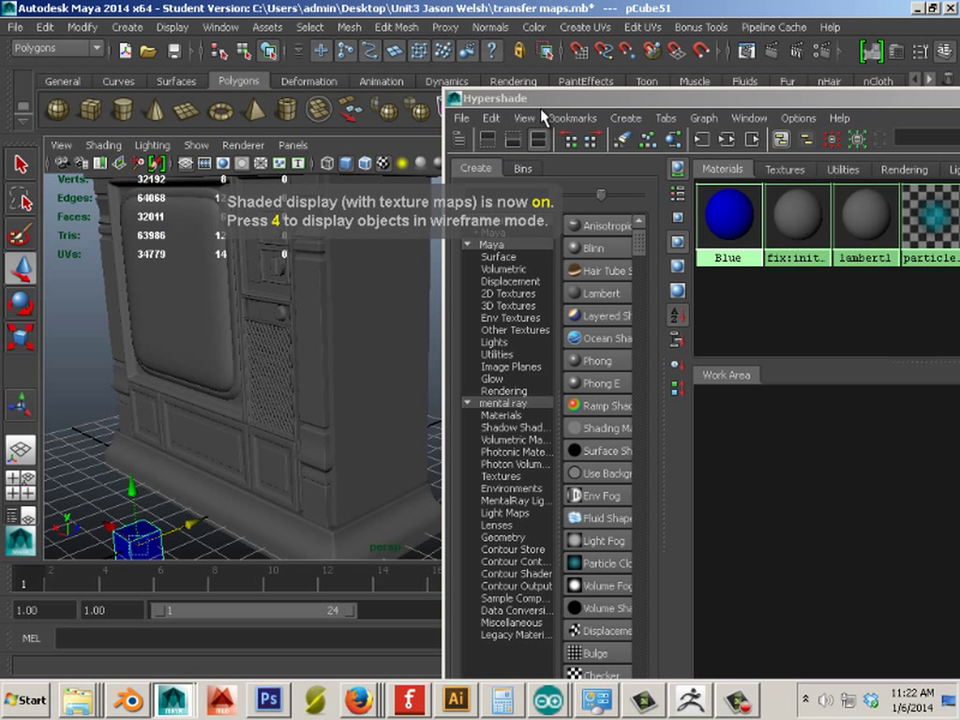
drag(842, 136, 958, 150)
click(394, 385)
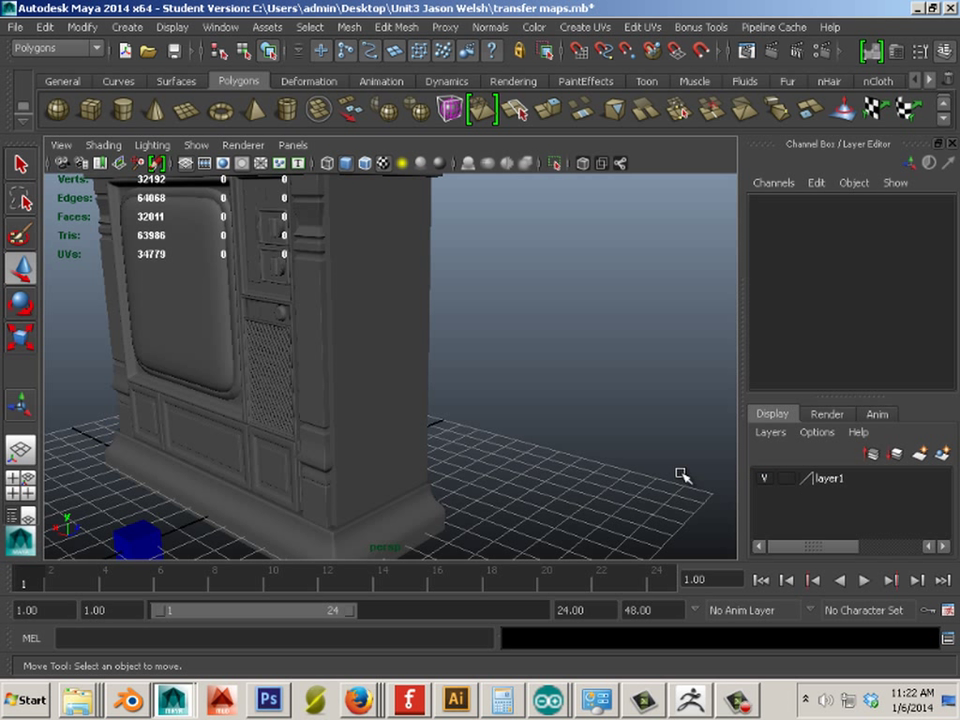
Create a new display layer, layer2, from the television mesh and set it to reference mode
click(820, 480)
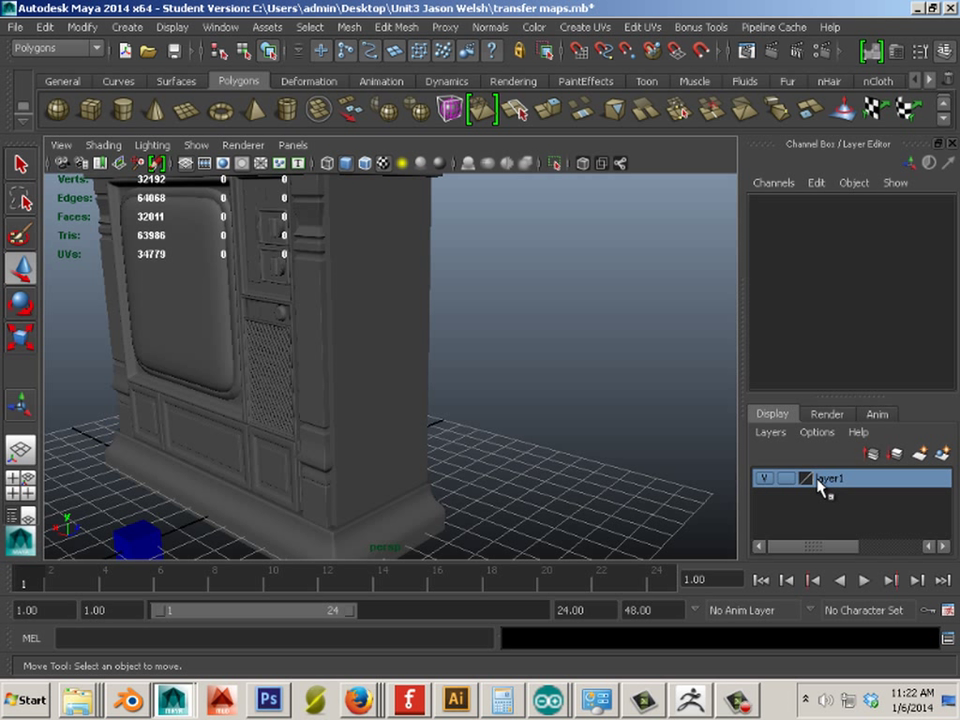
click(386, 398)
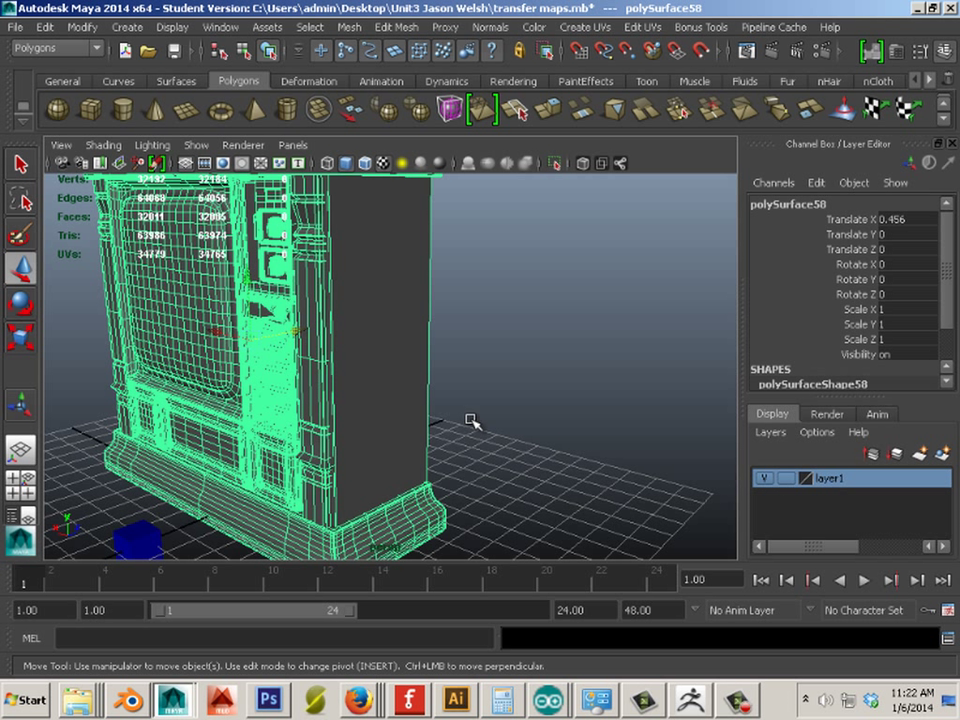
click(943, 456)
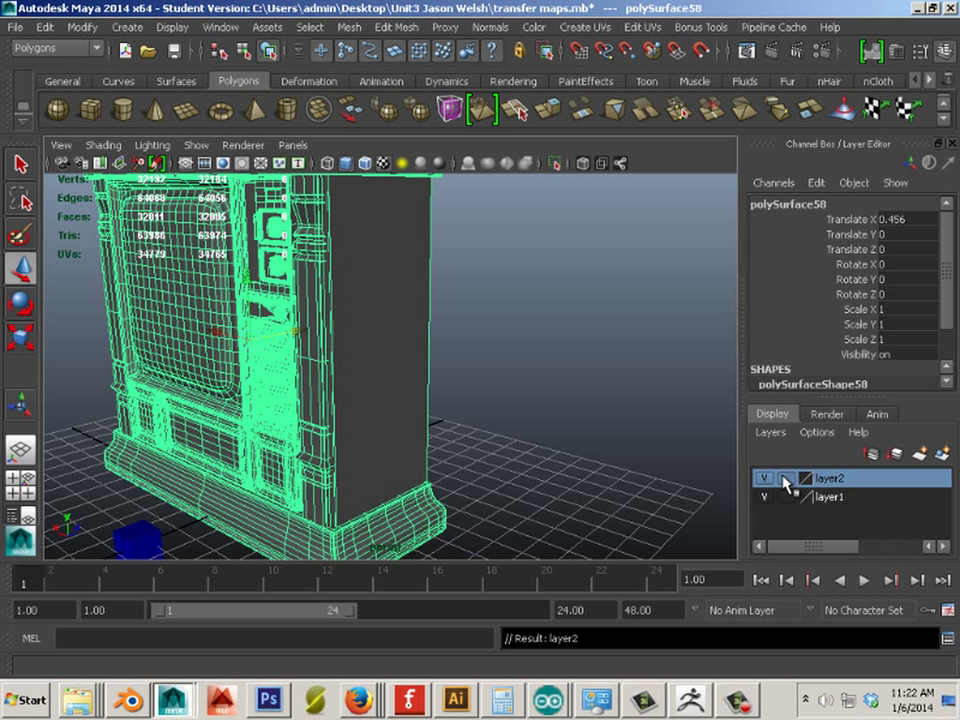
click(788, 479)
click(787, 479)
click(72, 500)
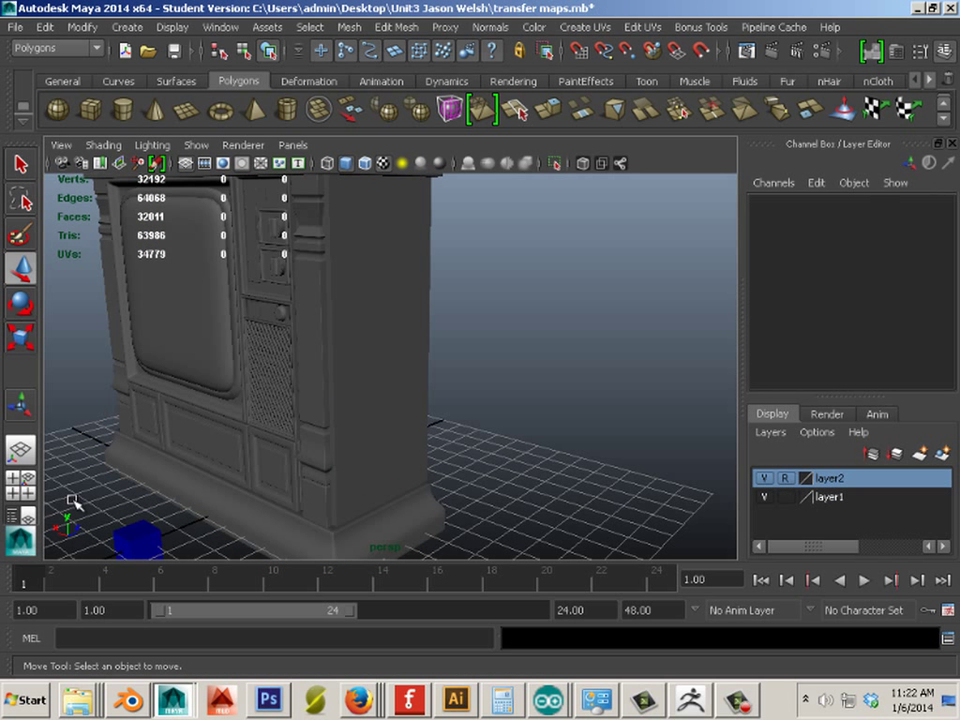
Move the blue cube along Z to about -0.481, against the television's base
click(120, 530)
drag(197, 482, 252, 472)
key(ctrl+z)
key(ctrl+z)
key(shift+z)
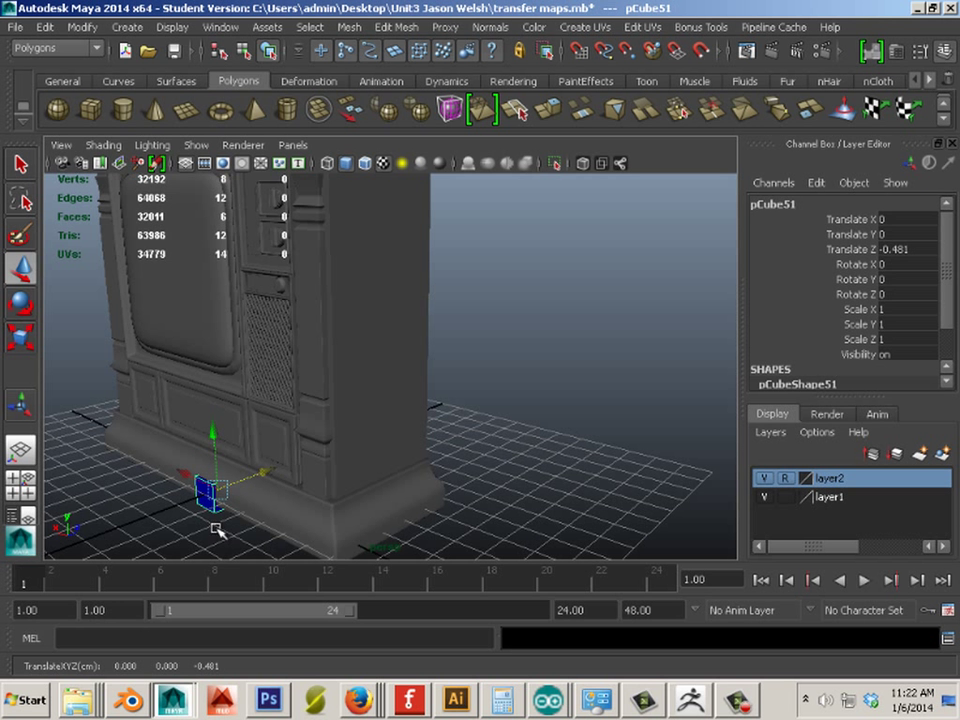
Turn off reference mode on layer2 and select the television mesh
alt+middle_drag(225, 395, 261, 403)
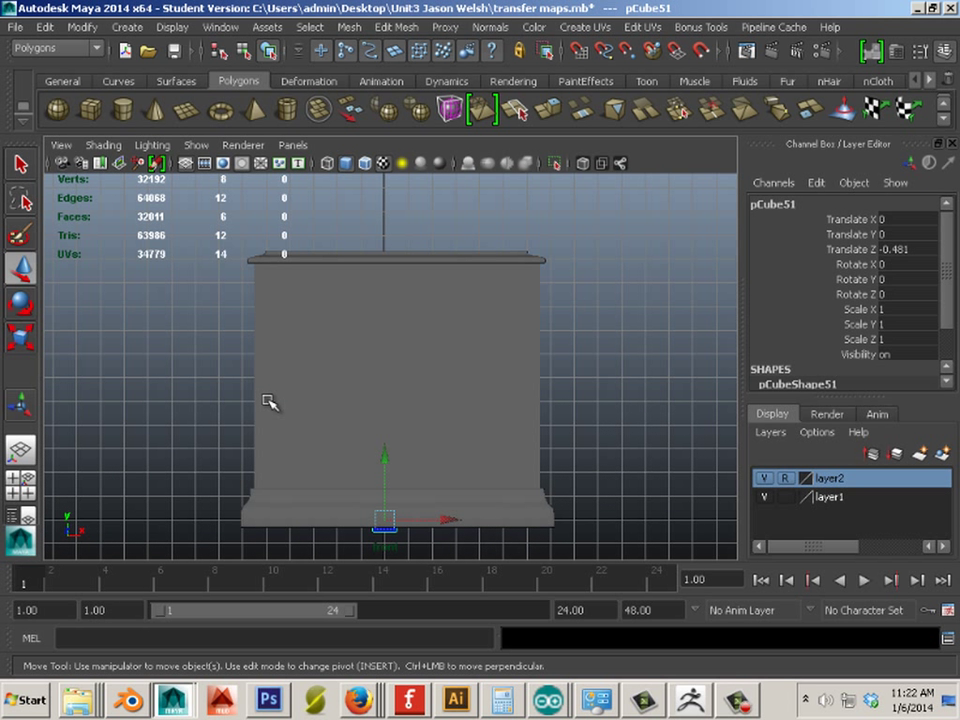
key(space)
key(space)
key(space)
key(space)
click(340, 381)
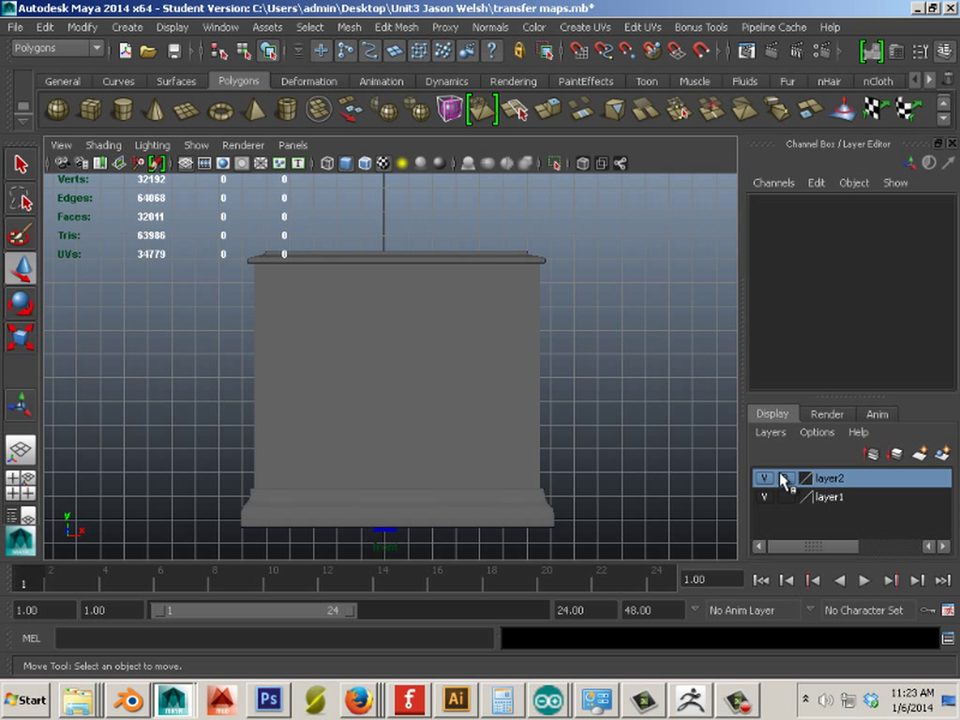
click(493, 426)
key(space)
key(space)
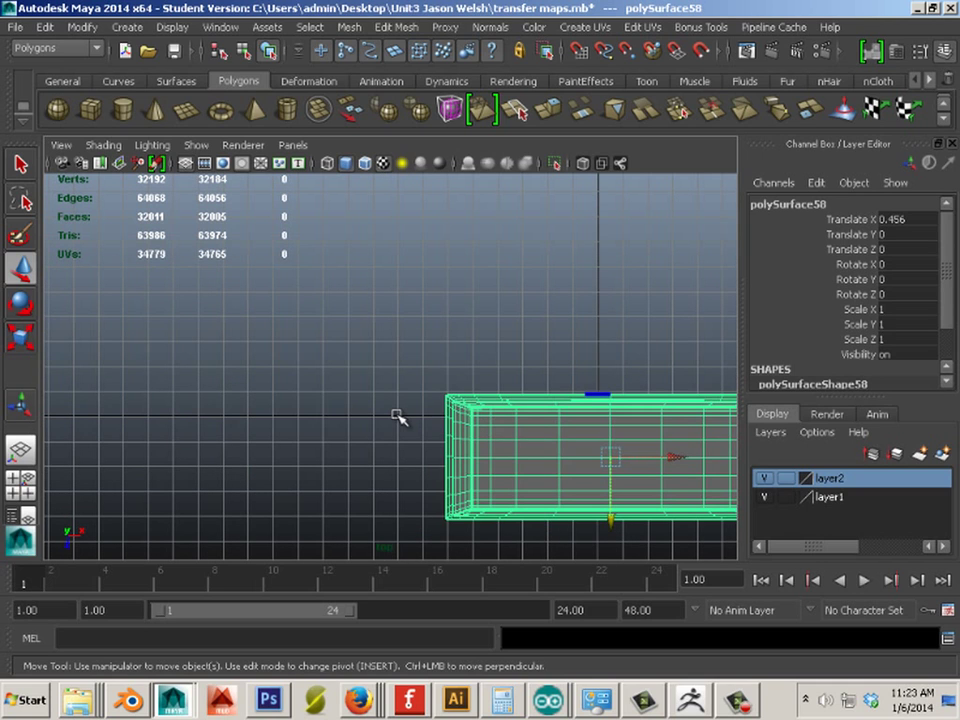
key(space)
key(space)
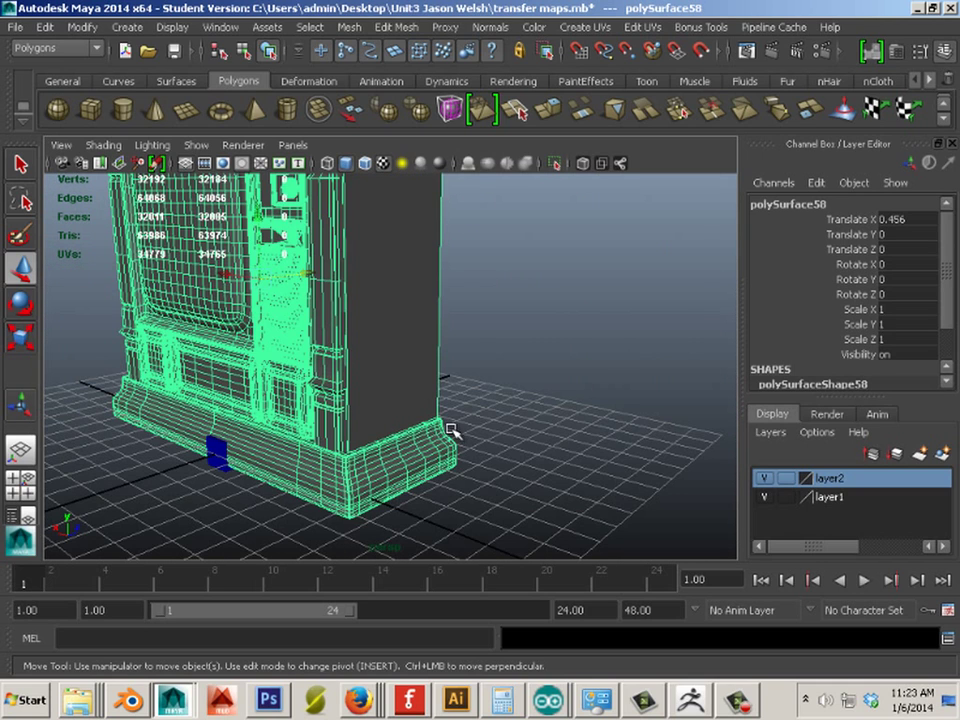
alt+drag(450, 435, 90, 328)
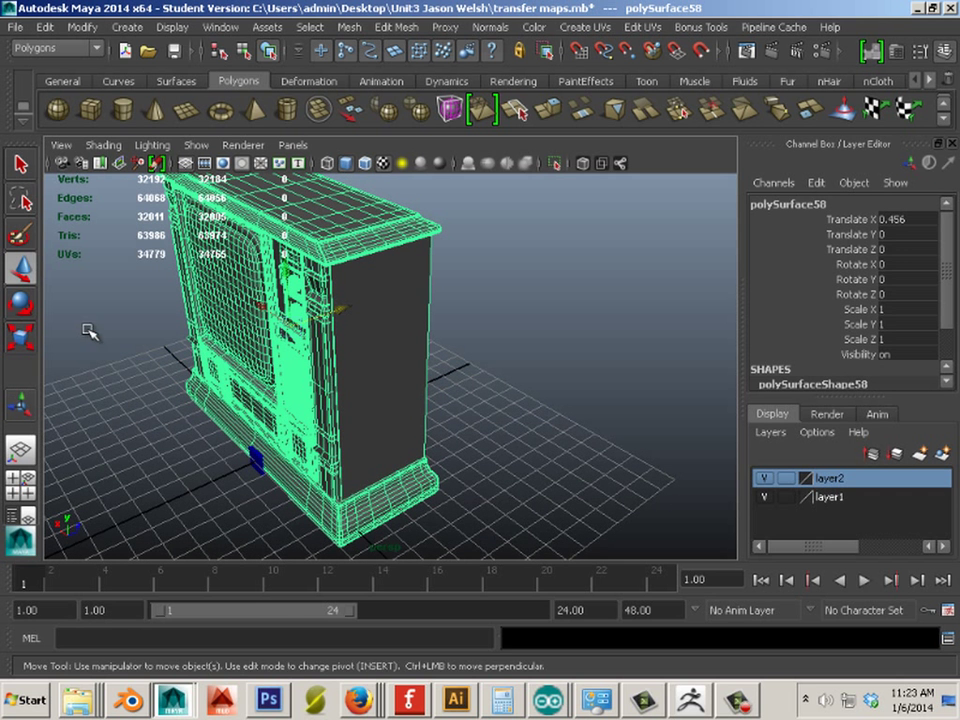
Freeze the television's transformations and reset them
click(84, 28)
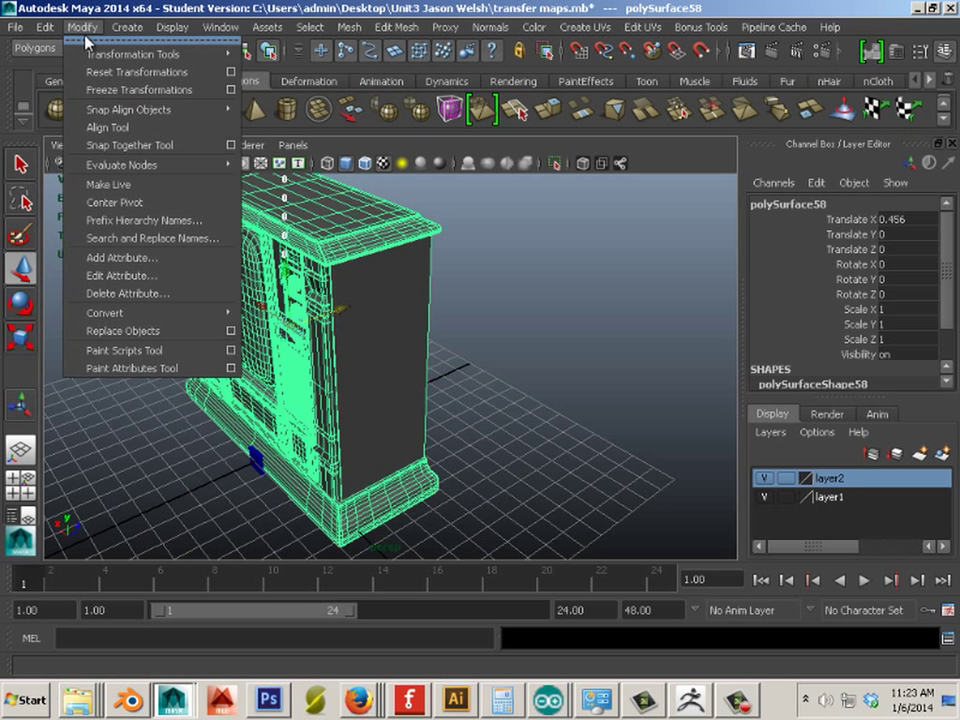
click(92, 90)
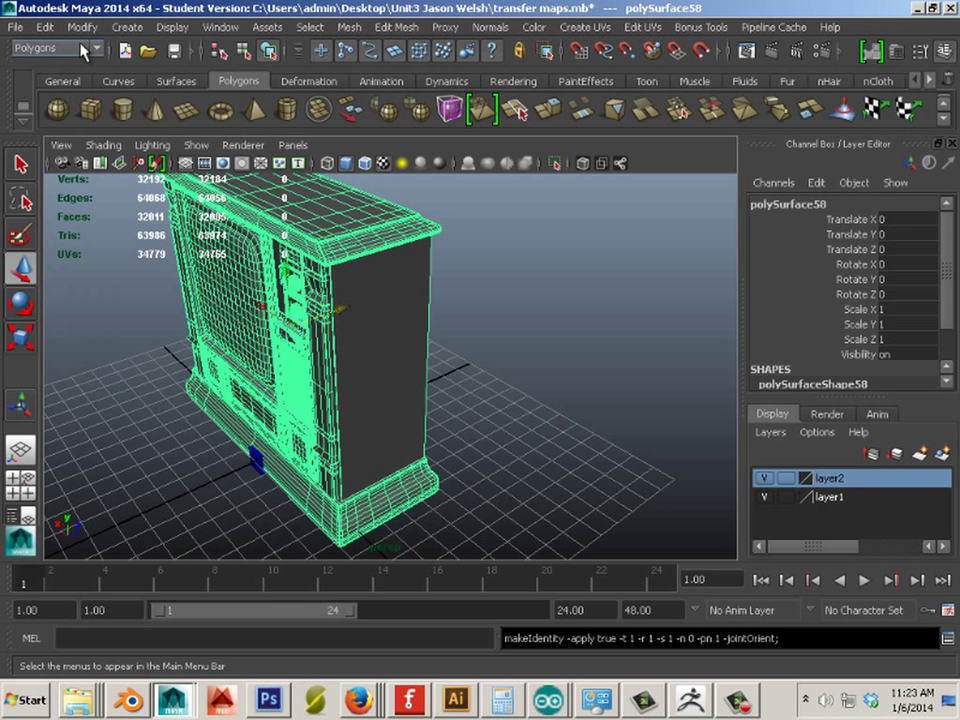
click(82, 27)
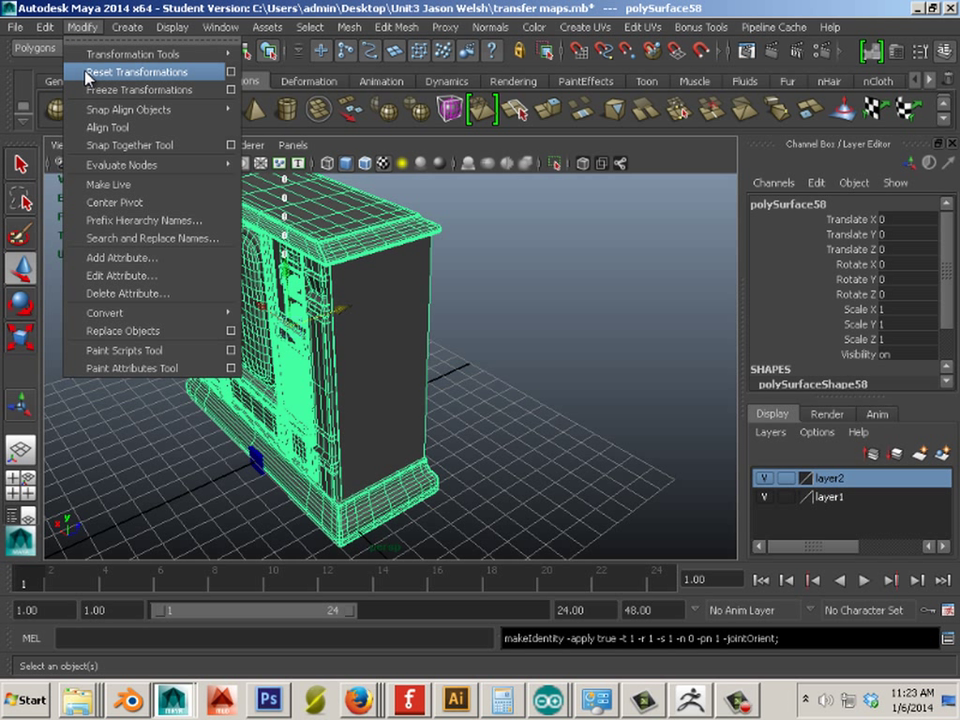
click(85, 73)
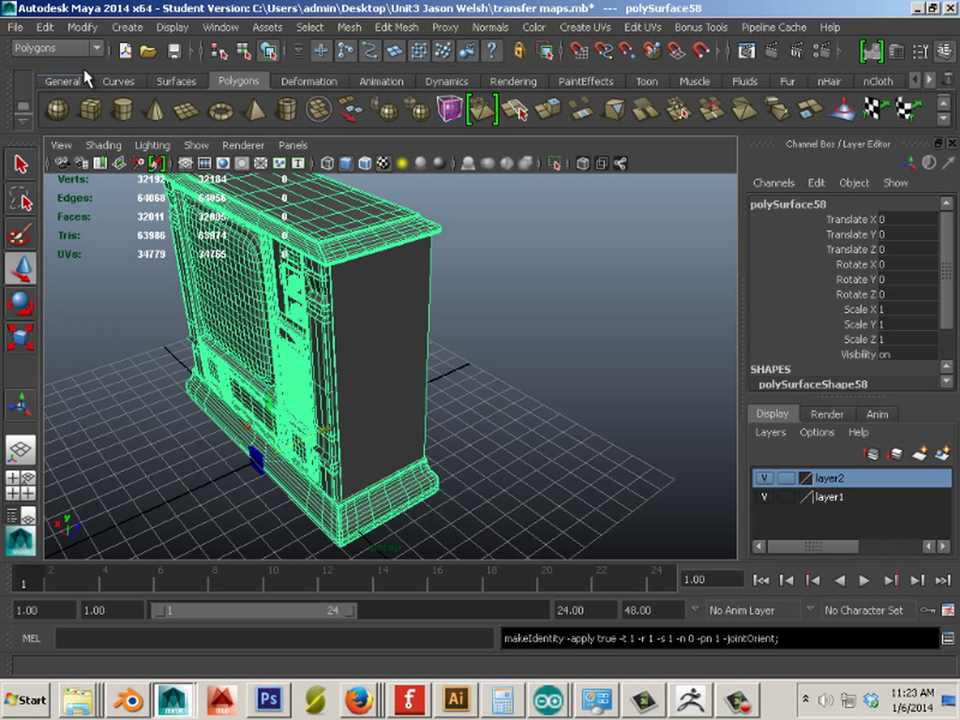
Rotate the television to 180 degrees in Y, freeze its transformations, and check its facing in the front view
click(20, 302)
drag(219, 506, 369, 418)
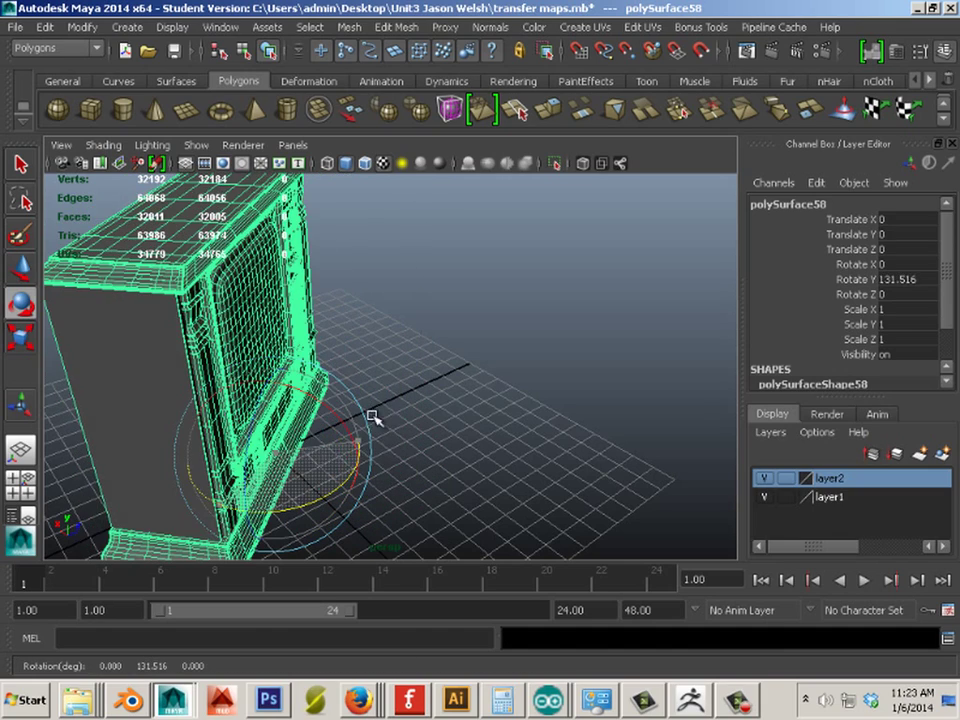
double_click(904, 280)
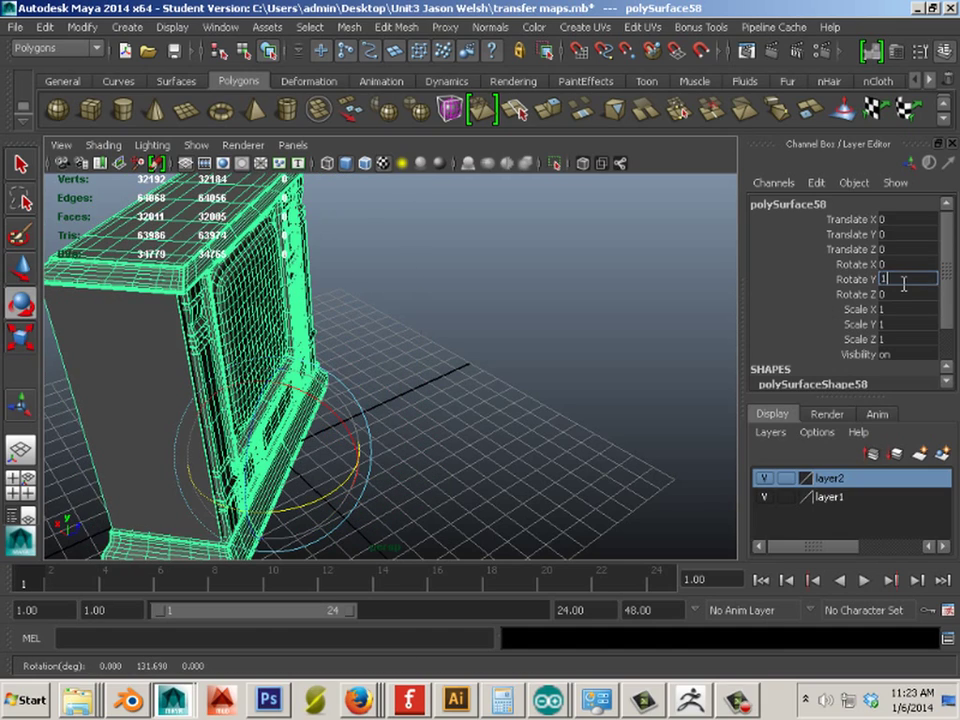
key(Return)
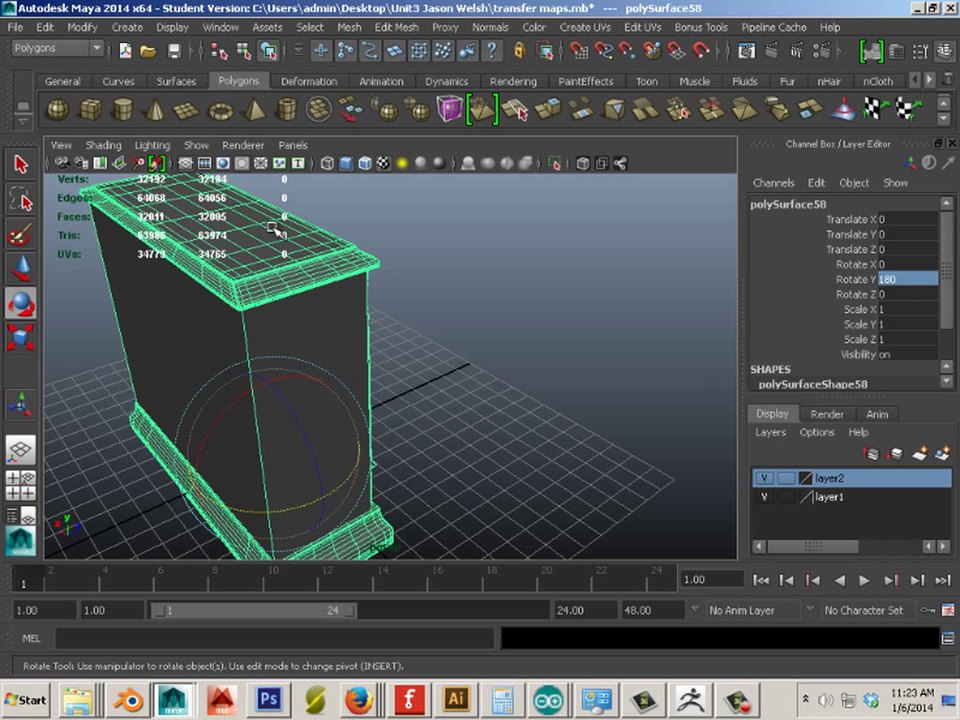
click(82, 27)
click(99, 91)
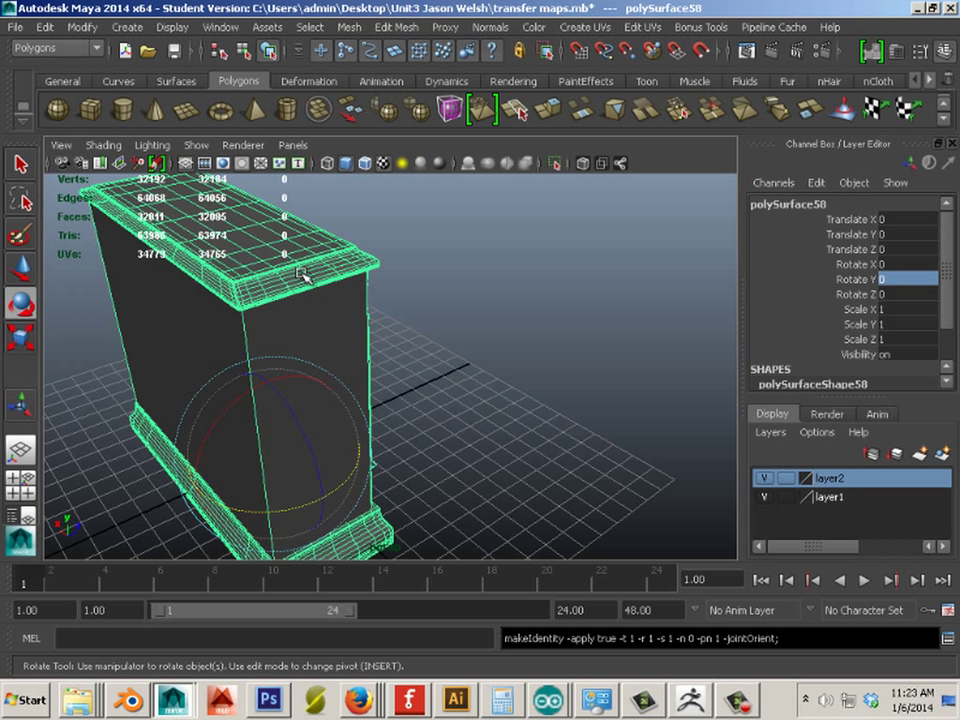
key(space)
key(space)
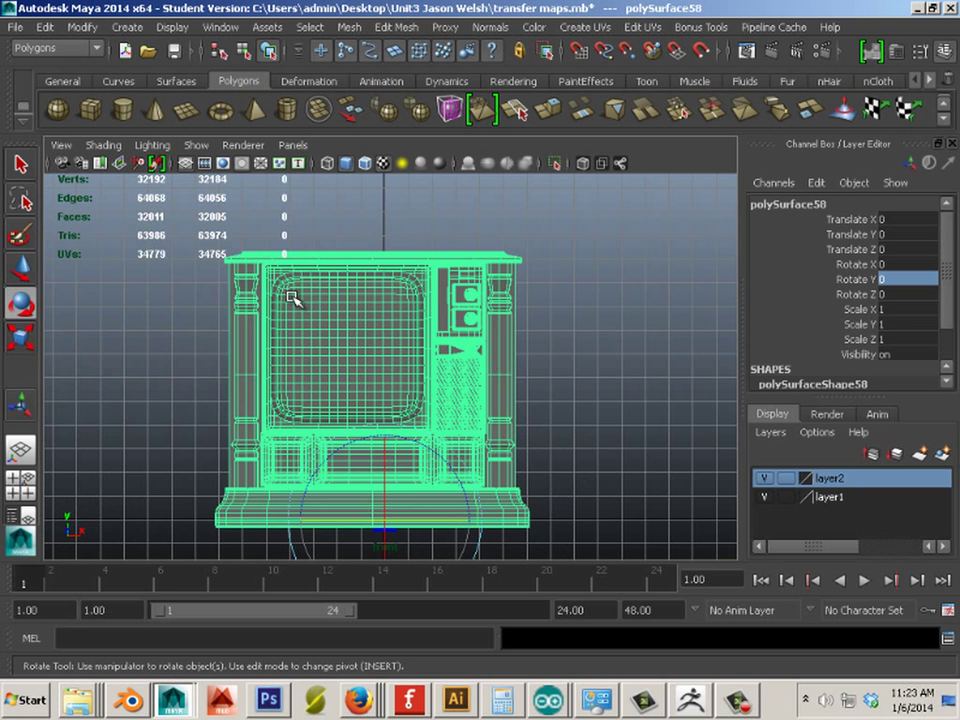
key(space)
key(space)
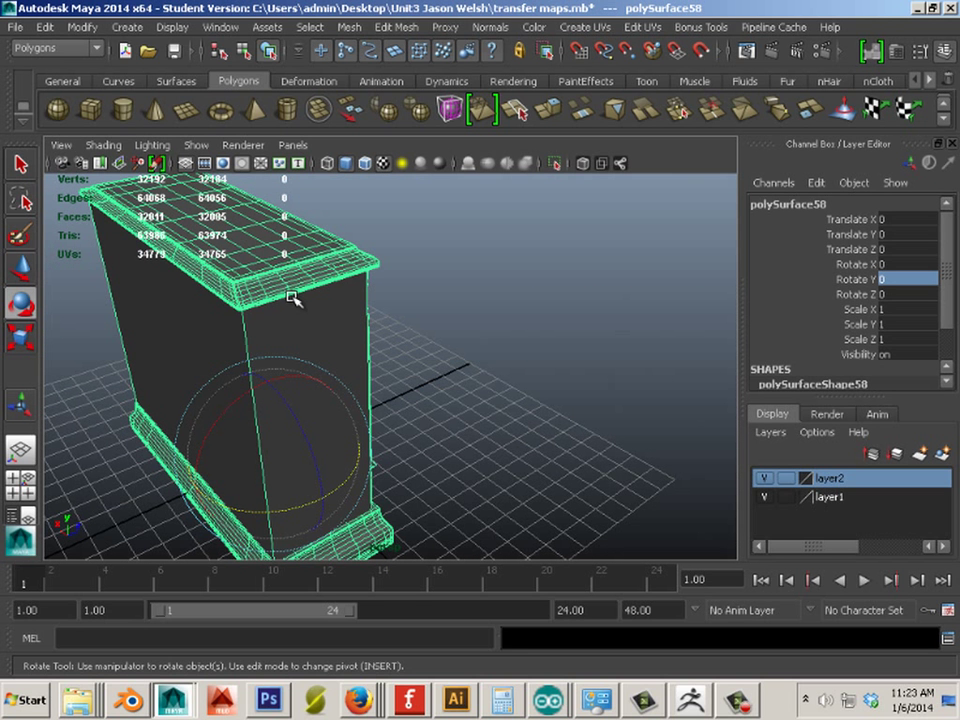
Move the television along Z to about 4.175 so it clears the blue cube, and select the cube
key(w)
drag(321, 446, 386, 401)
click(265, 455)
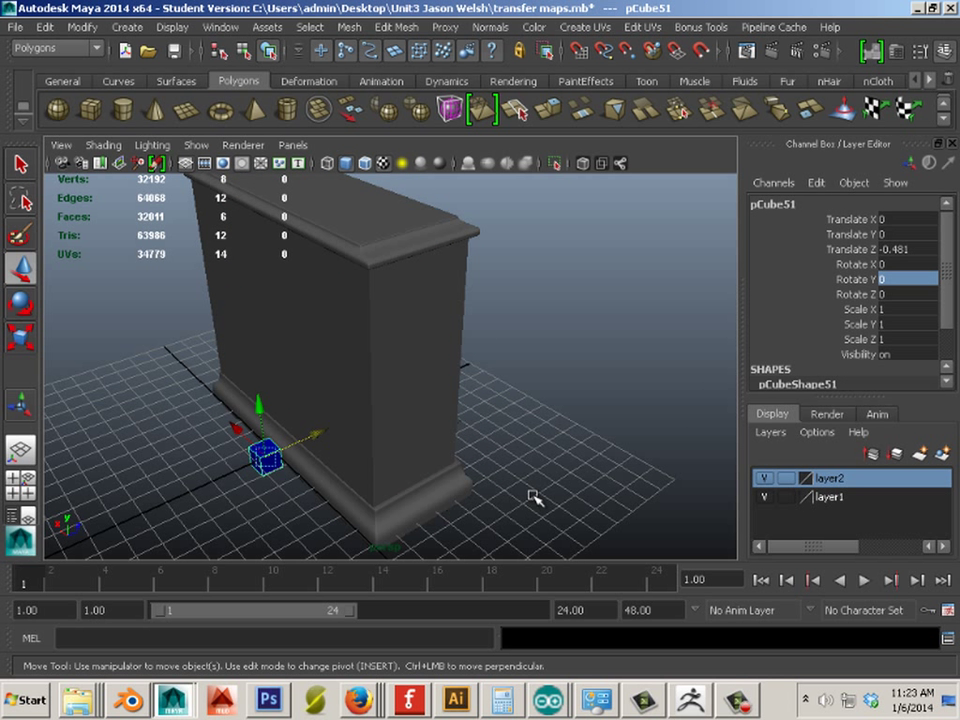
Switch layer2 to template display and on to reference display
click(788, 479)
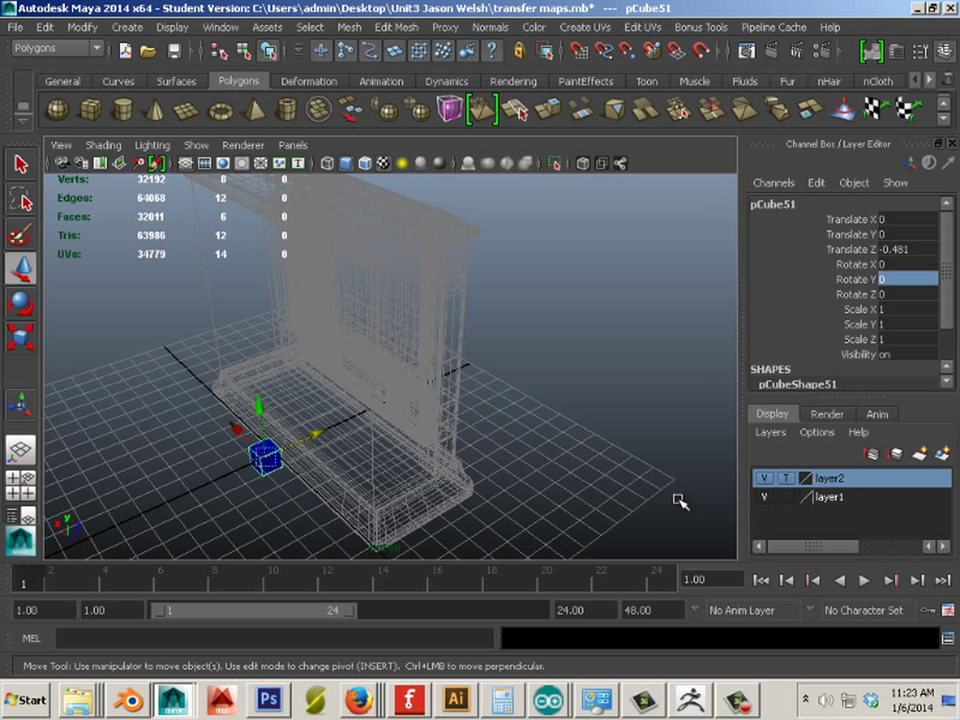
click(788, 479)
click(466, 415)
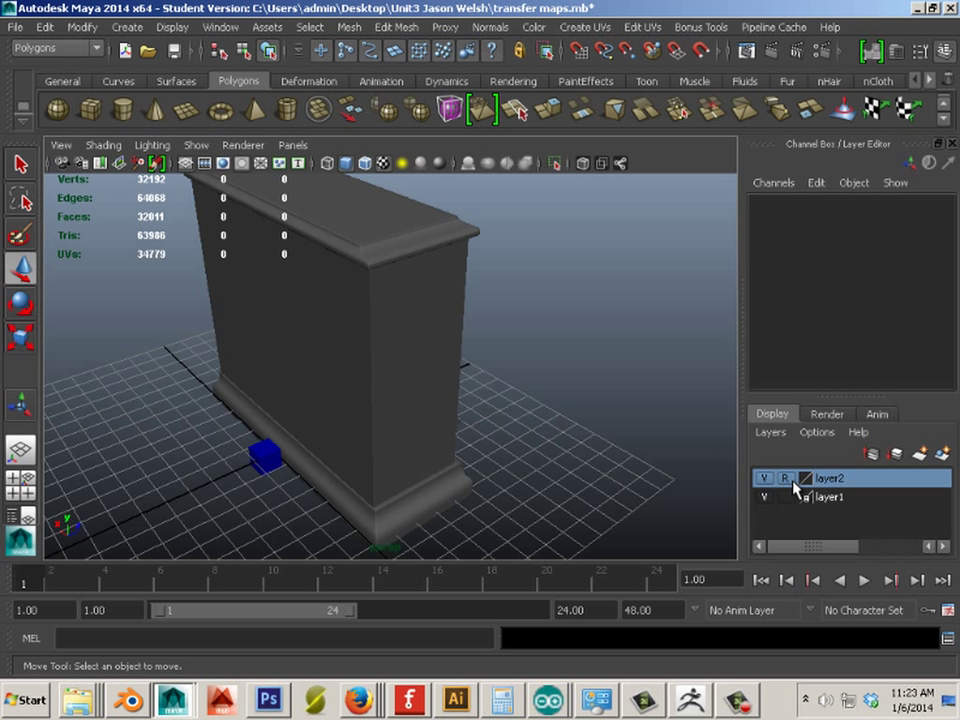
Select the television mesh with layer2 in normal display mode and center its pivot
click(390, 392)
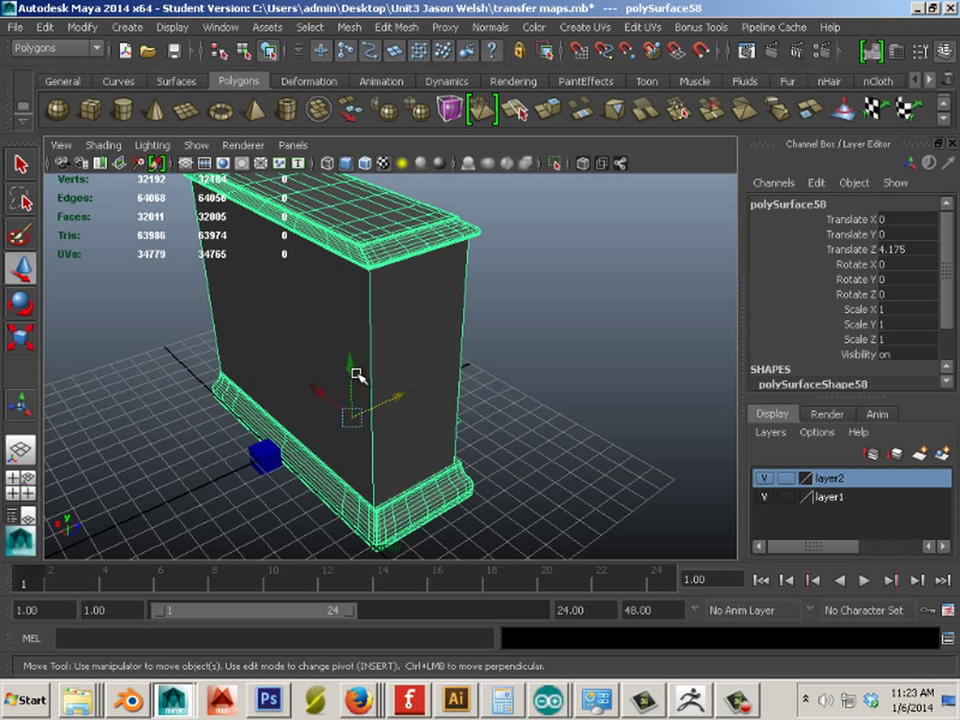
click(82, 27)
click(110, 201)
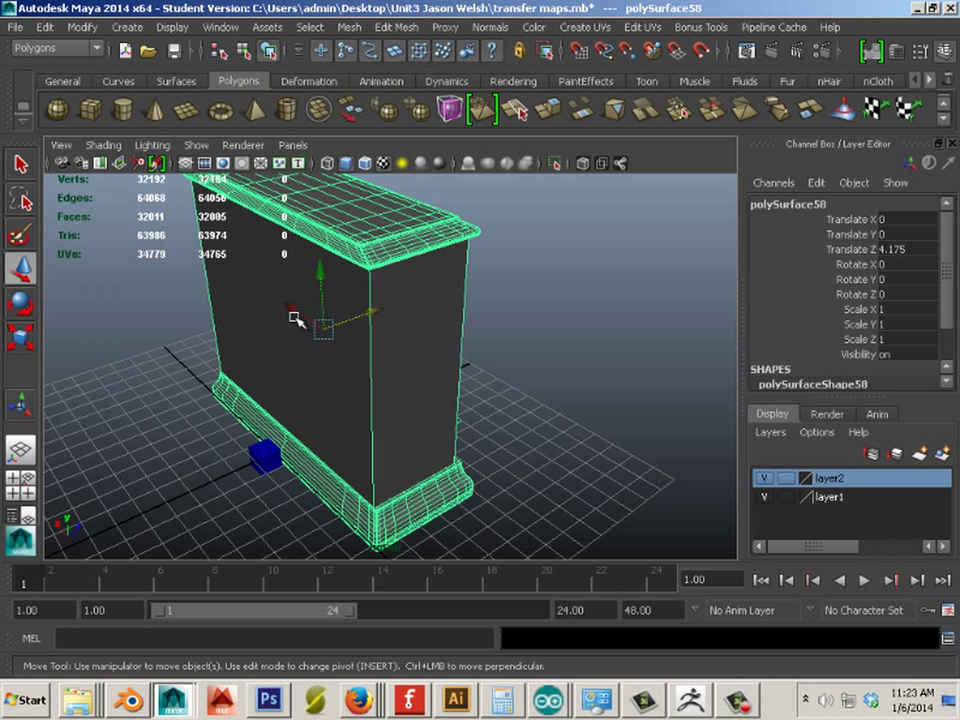
Move the television close to the world origin in the top wireframe view, to about X 0.51 and Z 1.67
key(space)
alt+middle_drag(351, 401, 207, 336)
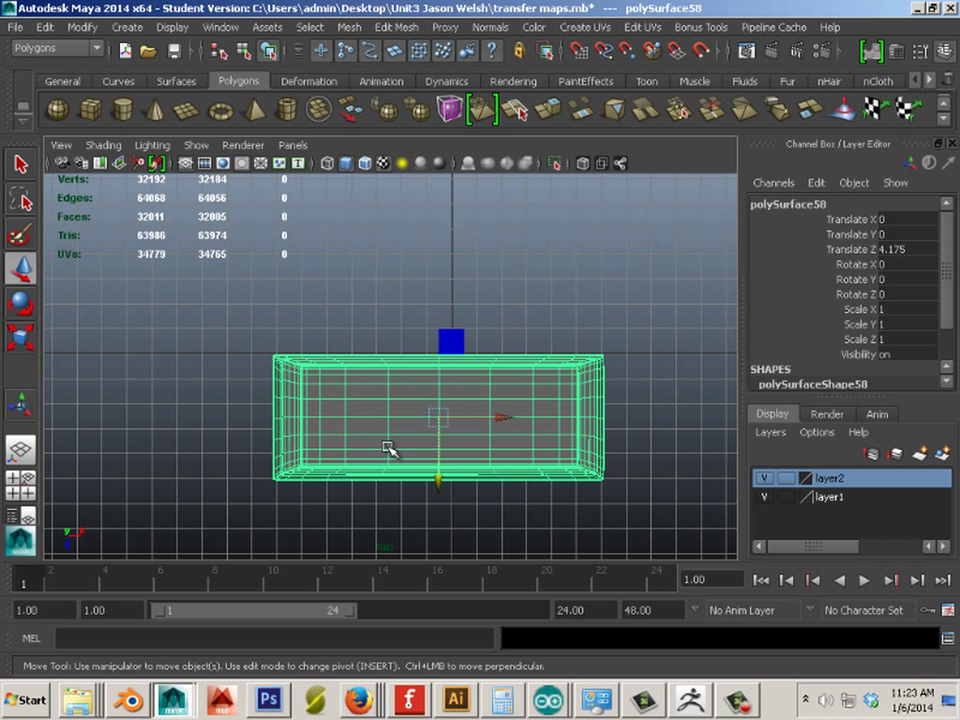
key(4)
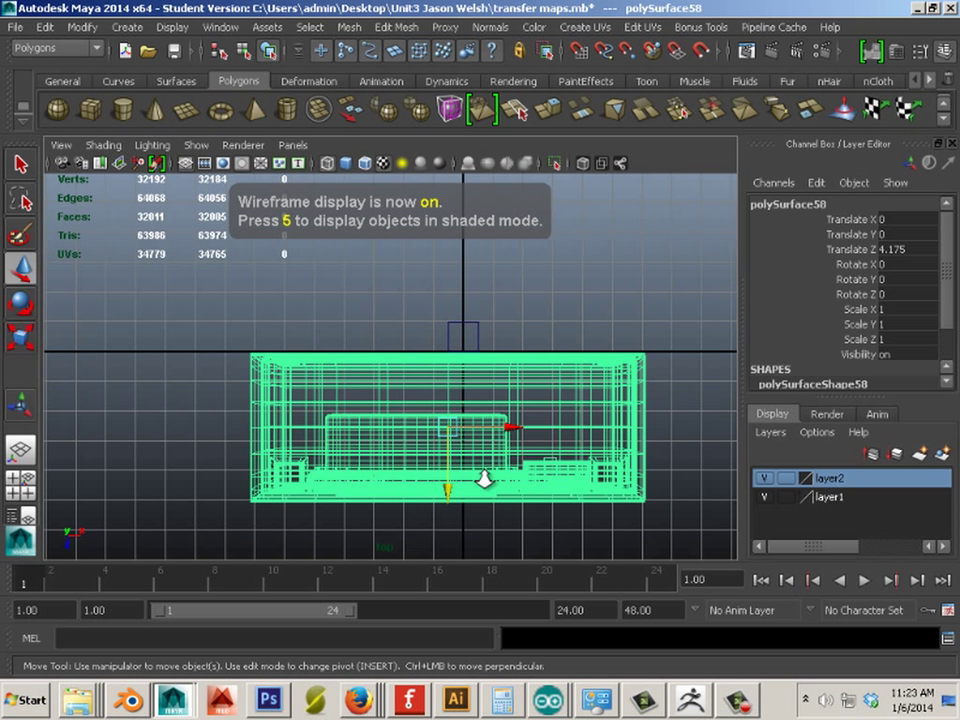
drag(484, 477, 500, 349)
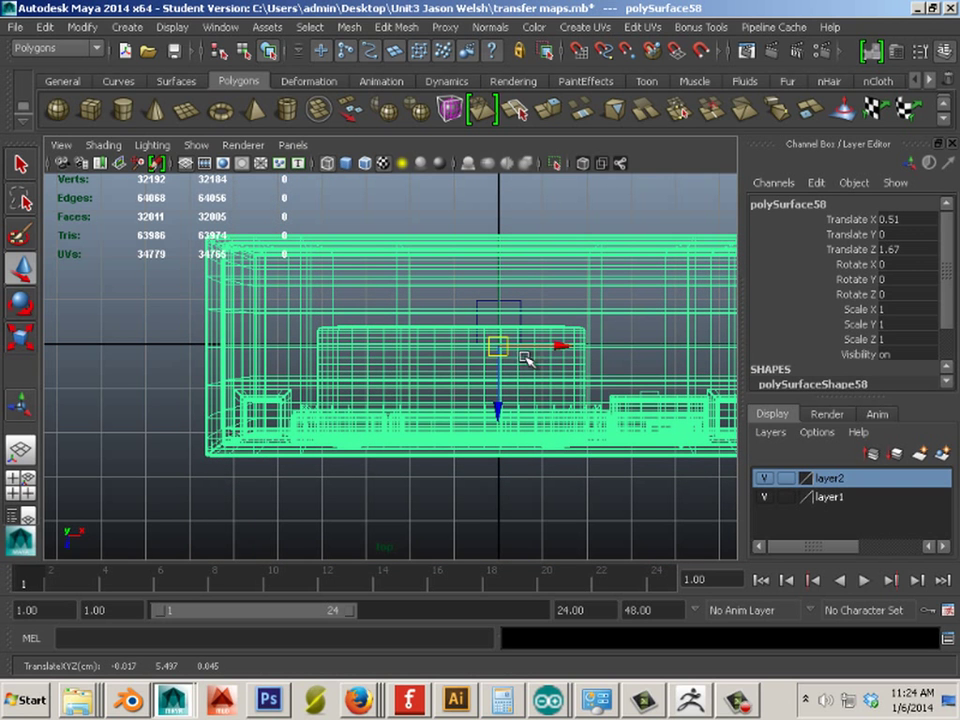
Try setting the television's Translate X to 0
click(907, 219)
text(0)
click(896, 248)
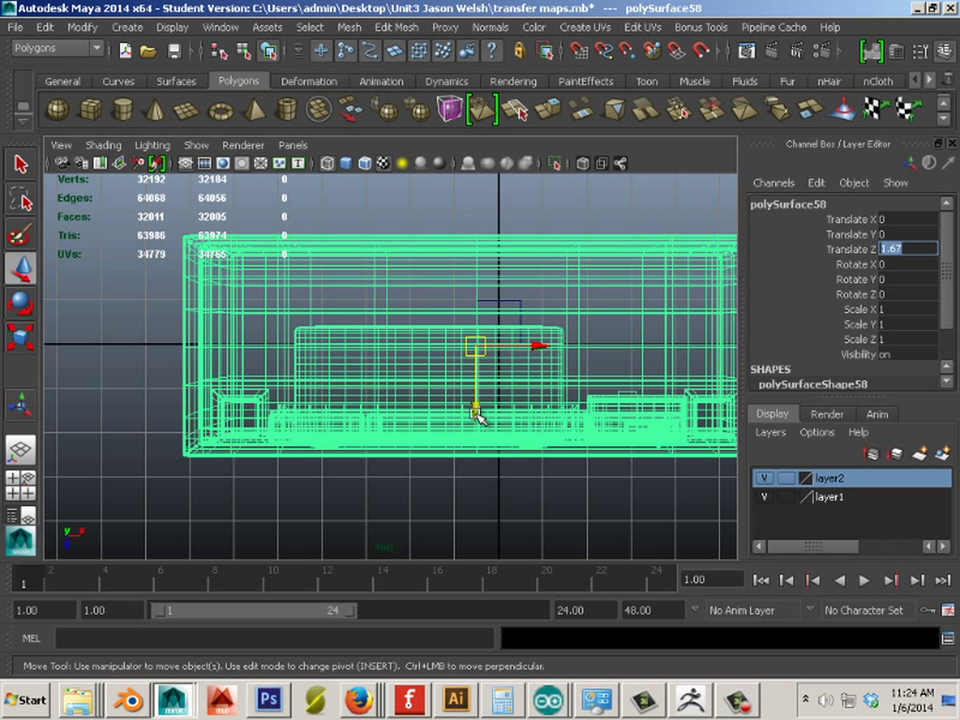
Move the television along X to about 0.47 to line its center up with the world axis, and deselect it
scroll(553, 377, down, 2)
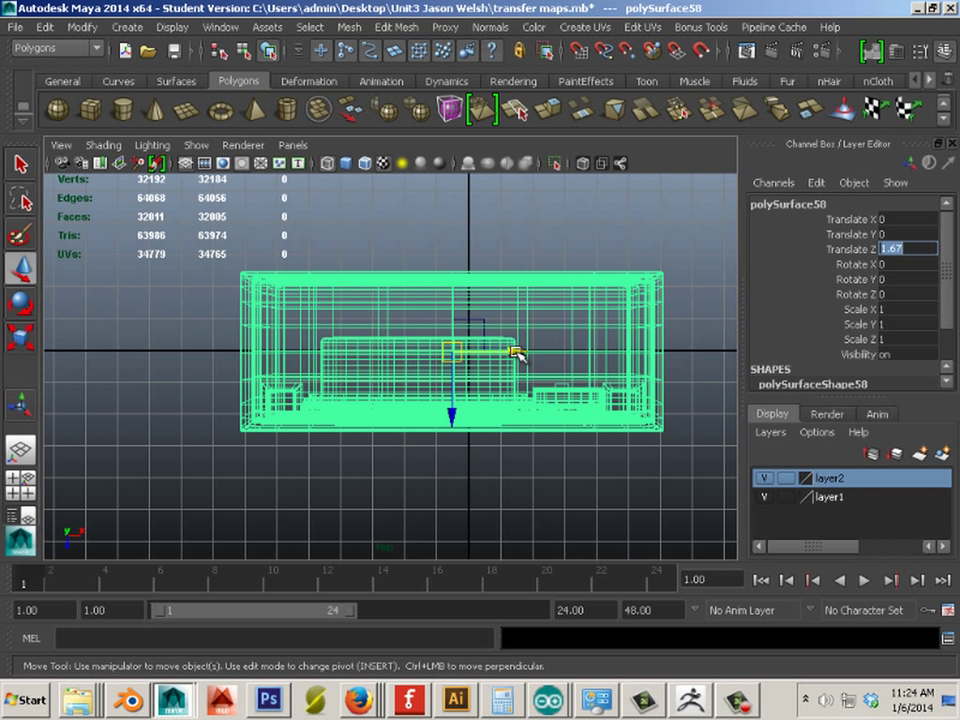
drag(512, 353, 537, 352)
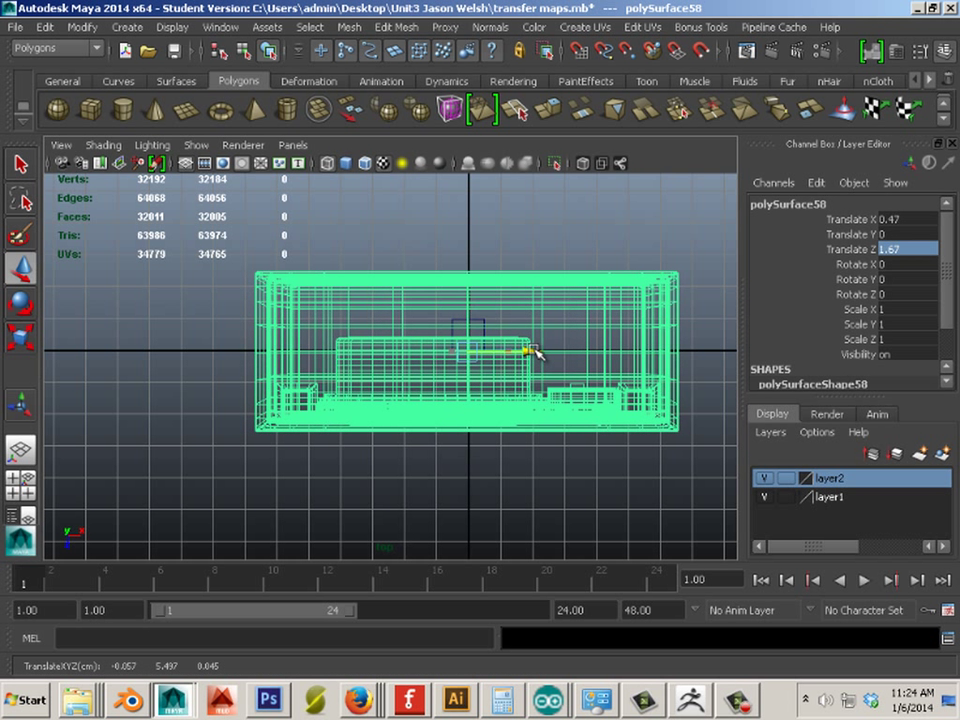
click(488, 435)
Select the small blue cube and set layer2 to reference display
scroll(490, 395, up, 2)
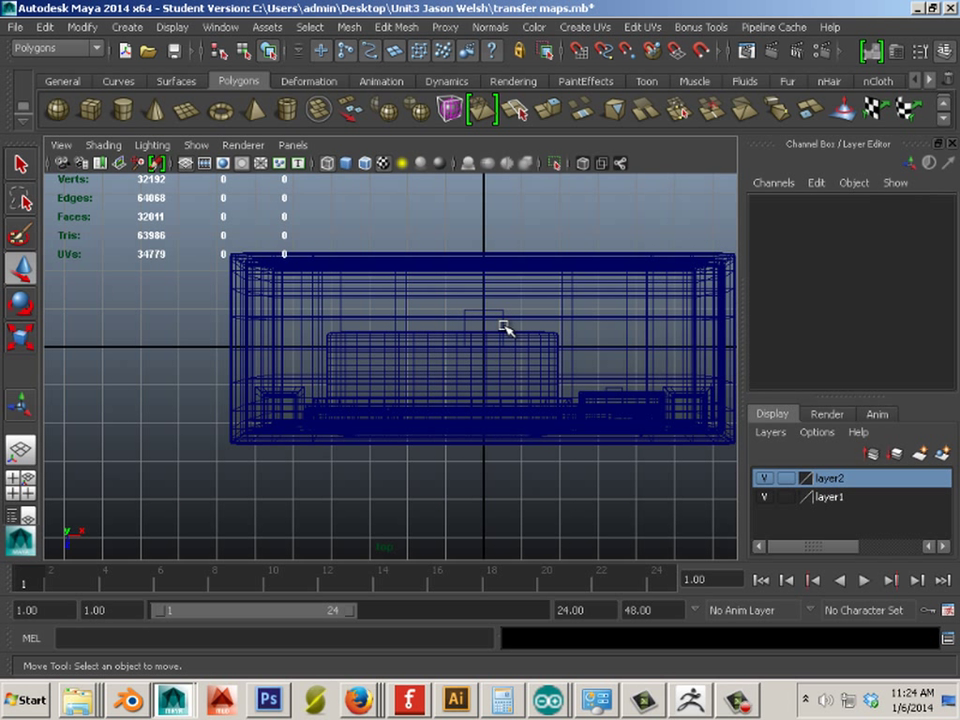
click(503, 327)
click(787, 479)
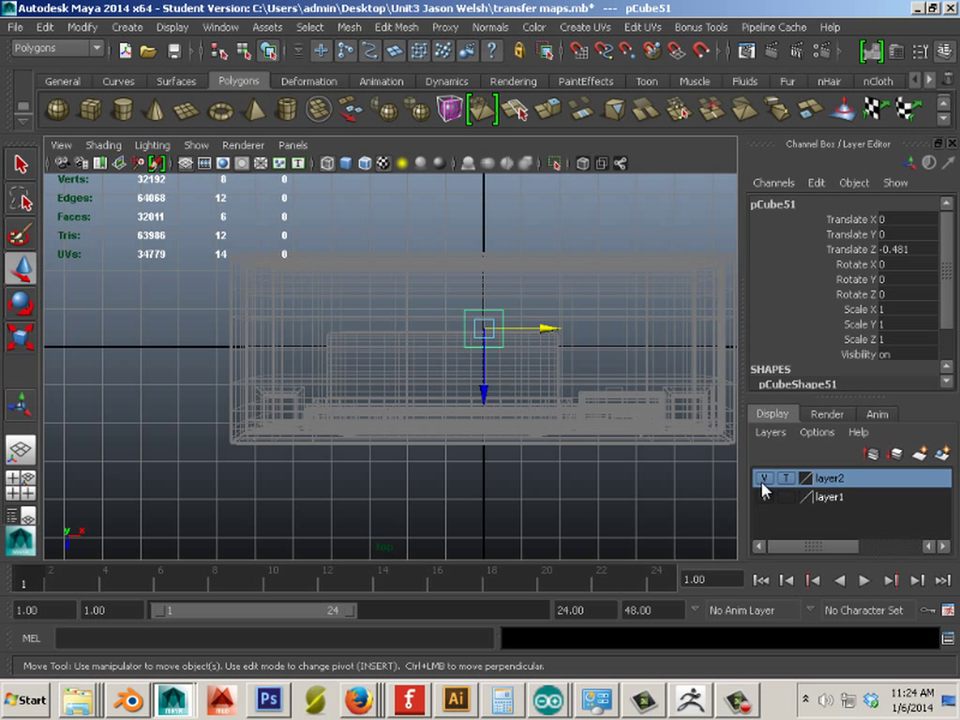
click(787, 479)
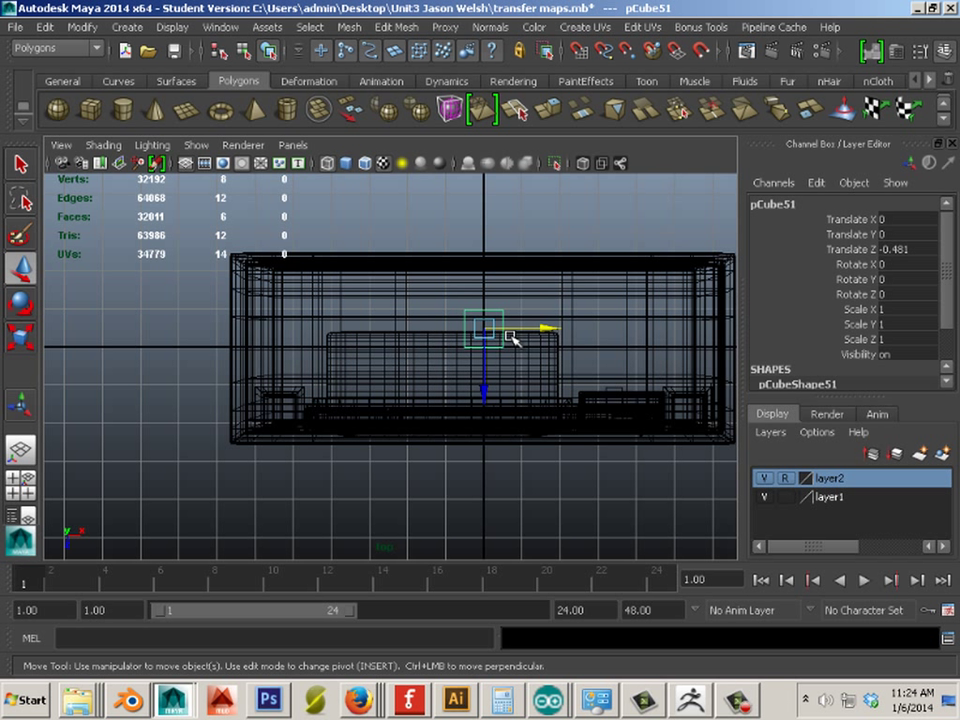
Scale the blue cube to about 13.842 in X and 4.583 in Z to approximate the television's footprint
key(r)
drag(572, 332, 728, 330)
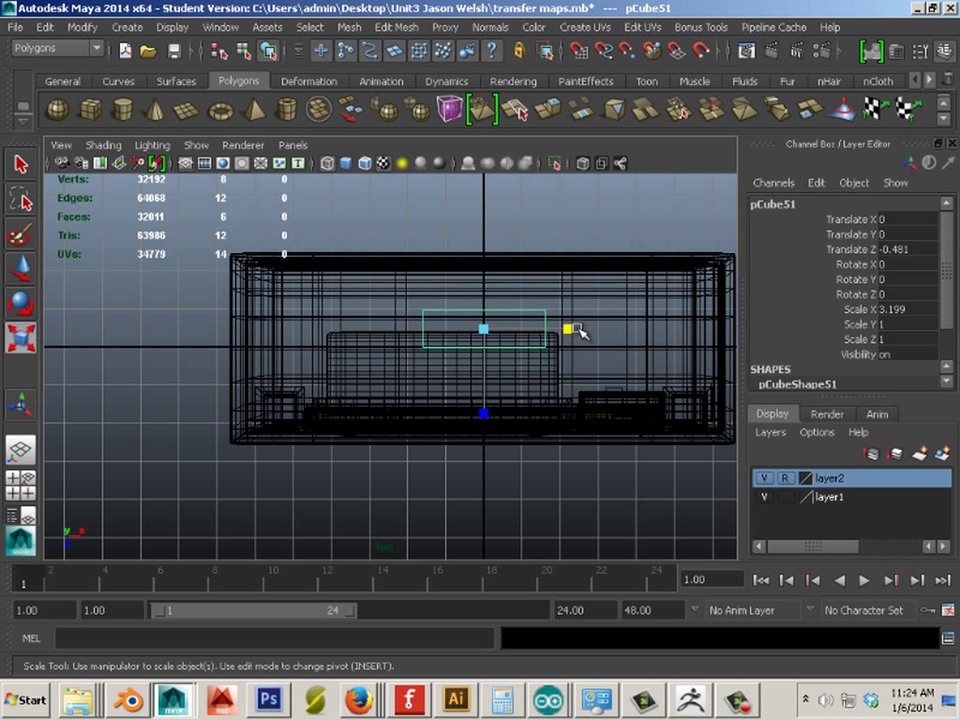
drag(583, 334, 738, 344)
mouse_move(566, 331)
mouse_down()
mouse_move(572, 340)
mouse_move(568, 330)
mouse_up()
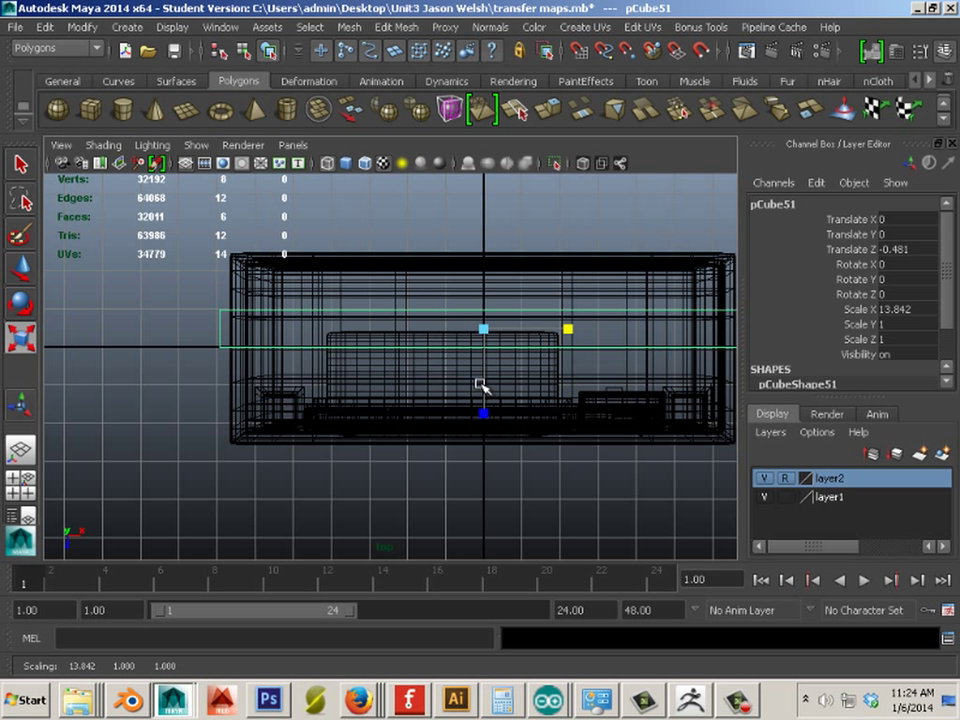
drag(483, 413, 484, 428)
click(480, 385)
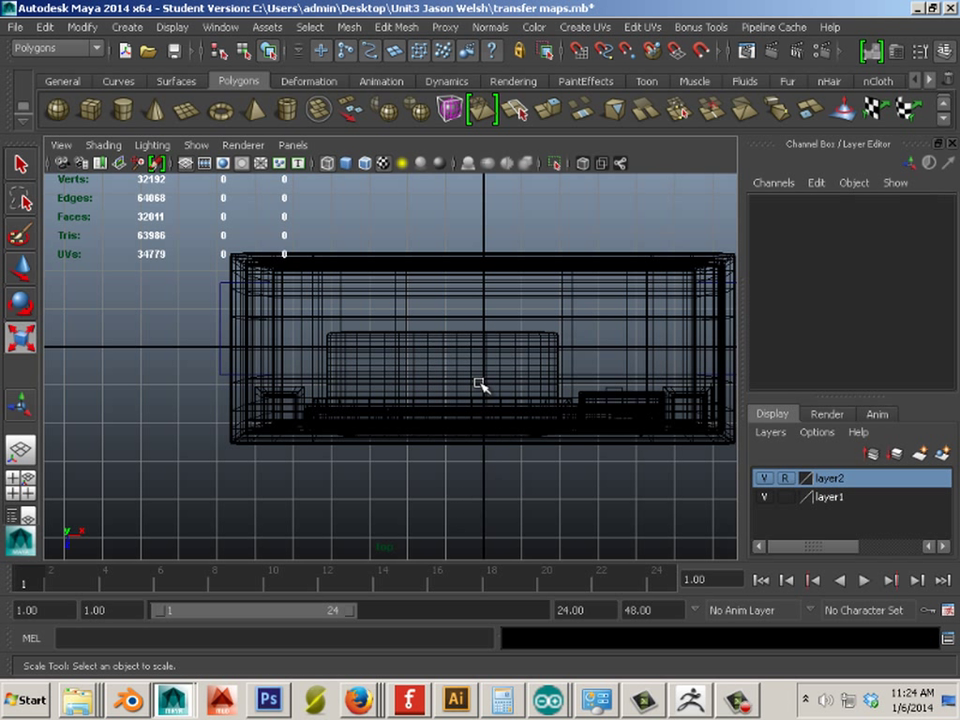
click(479, 379)
drag(483, 413, 473, 490)
Move the box to about Z 0.404 and its rear vertices to about Z -2.625 so it encloses the television's footprint
key(w)
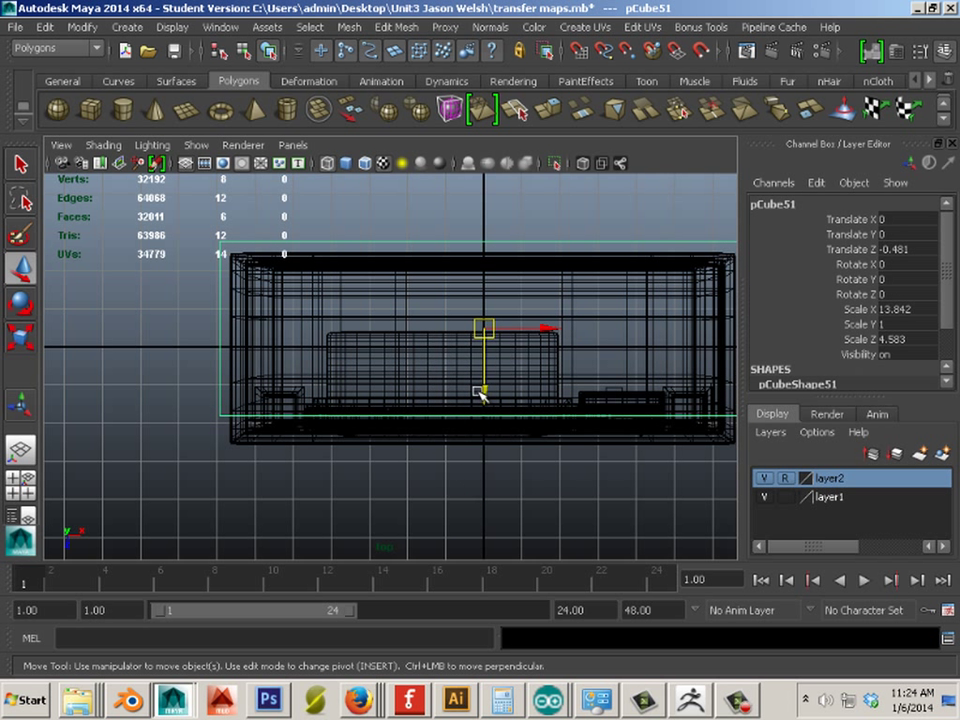
drag(481, 392, 488, 424)
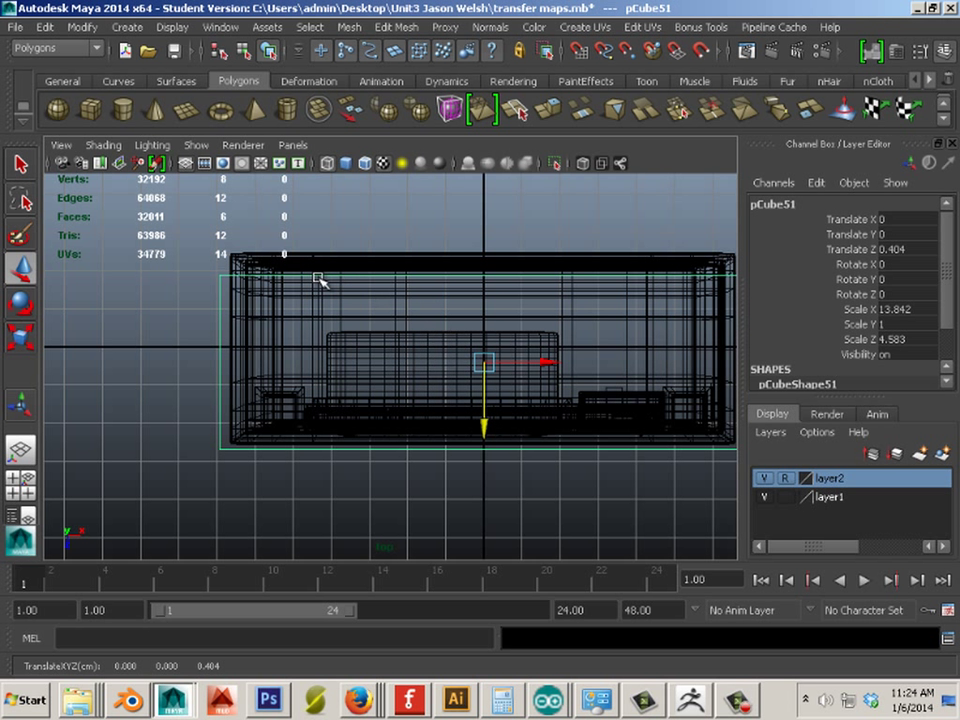
right_drag(317, 279, 240, 274)
drag(214, 257, 790, 340)
alt+middle_drag(553, 347, 426, 375)
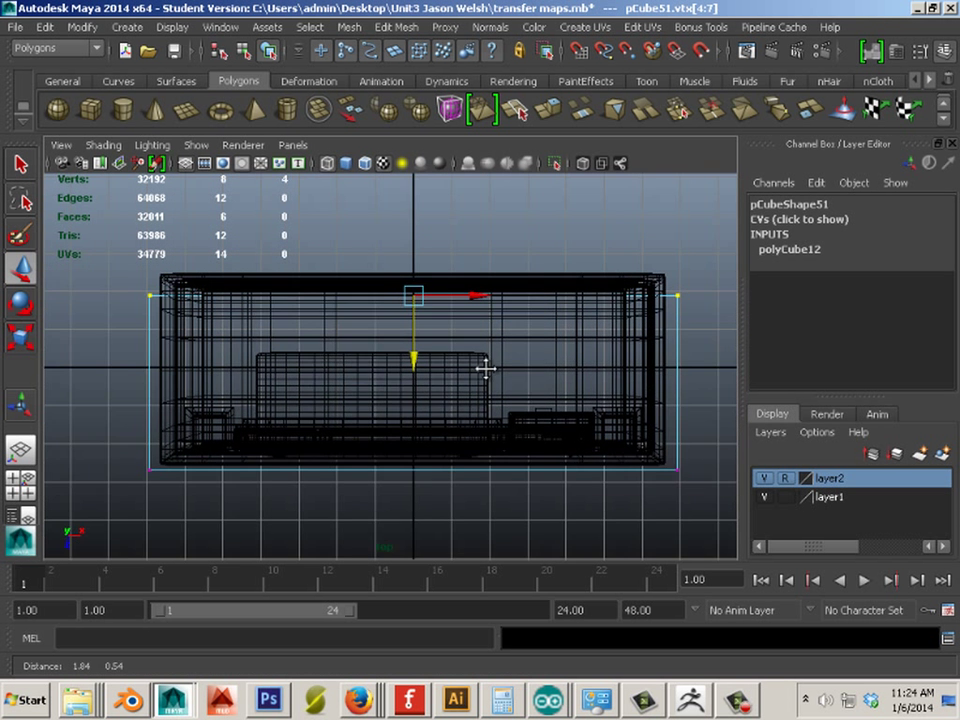
drag(362, 366, 358, 338)
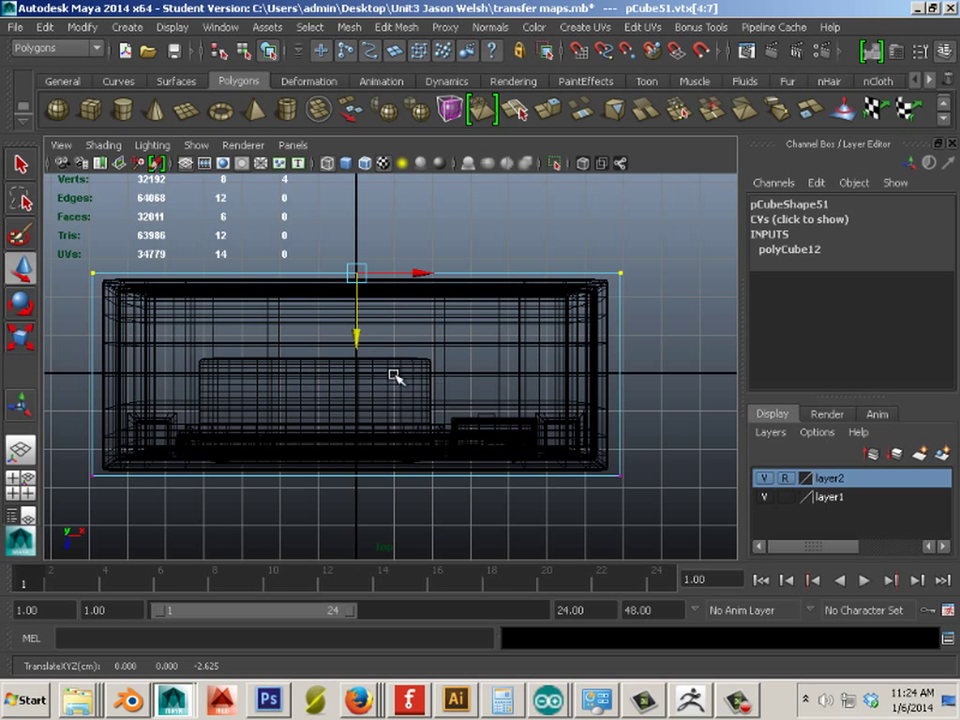
Move the box's back face to about Z -2.484 in the shaded perspective view so it fits tightly against the television's base
key(space)
key(space)
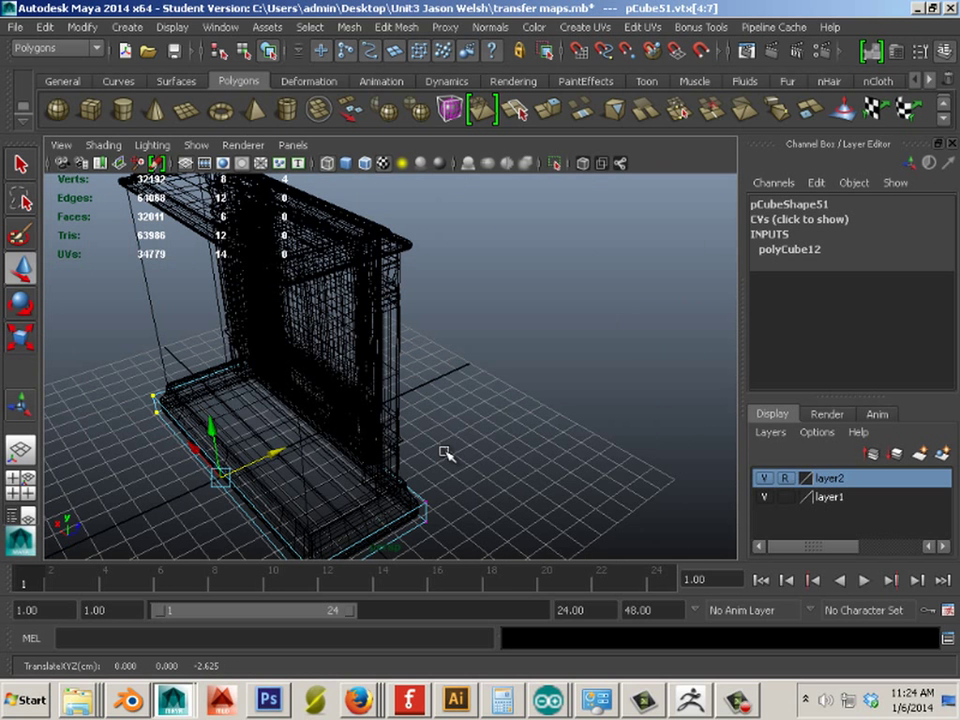
alt+drag(445, 453, 455, 325)
key(6)
mouse_move(476, 439)
alt+mouse_down()
mouse_move(489, 354)
mouse_move(476, 416)
mouse_move(457, 403)
mouse_move(559, 403)
mouse_move(424, 420)
alt+mouse_up()
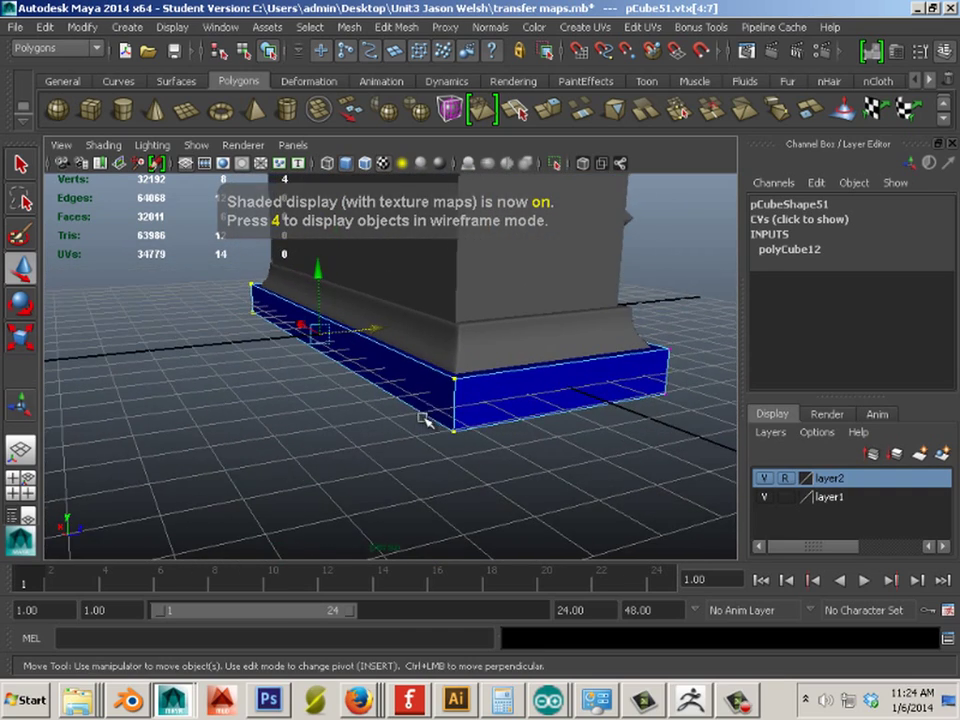
right_drag(427, 312, 428, 356)
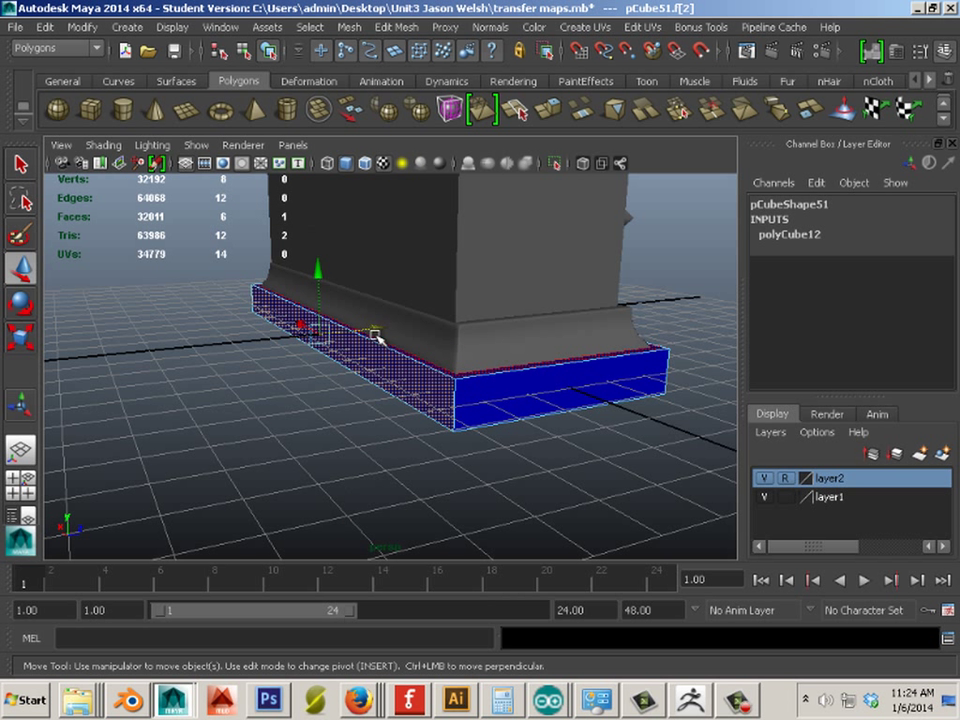
click(380, 327)
drag(380, 327, 383, 327)
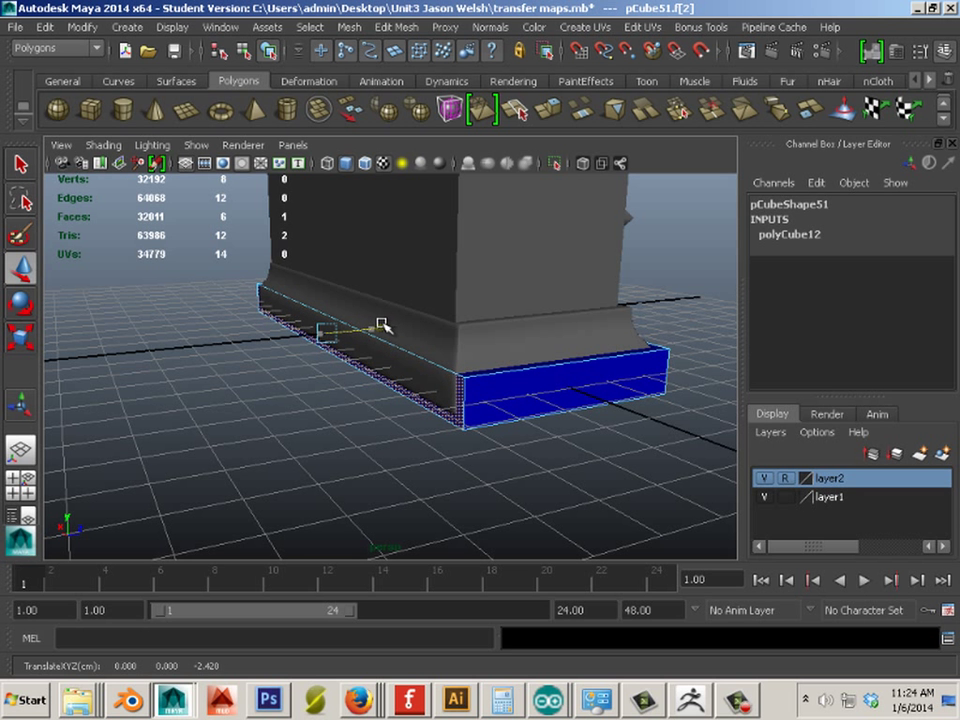
drag(381, 327, 380, 328)
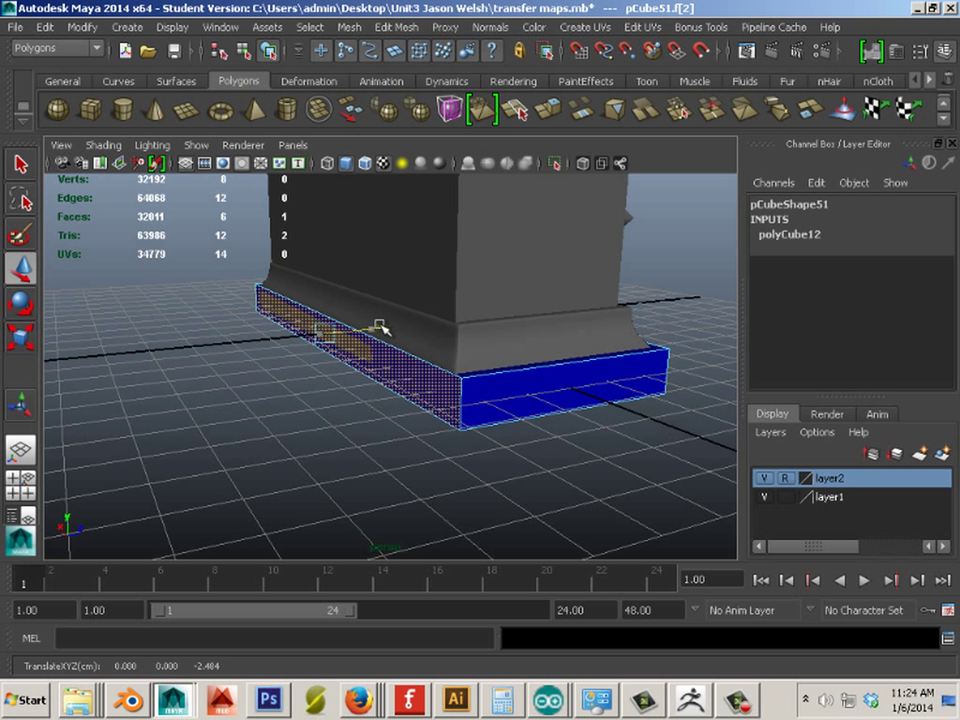
Pull the box's end faces in to fit the television's base, with the negative X face at about X -6.659
click(490, 410)
alt+drag(497, 435, 476, 313)
key(F8)
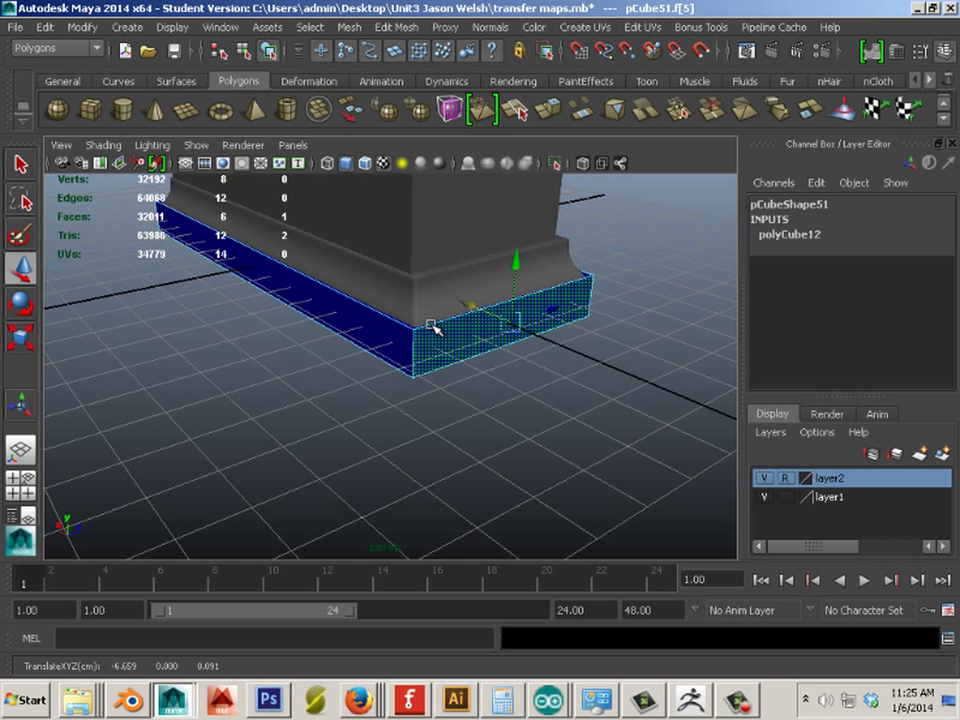
alt+middle_drag(429, 326, 336, 397)
alt+drag(336, 397, 365, 377)
click(406, 378)
alt+drag(238, 388, 690, 410)
alt+middle_drag(690, 410, 713, 336)
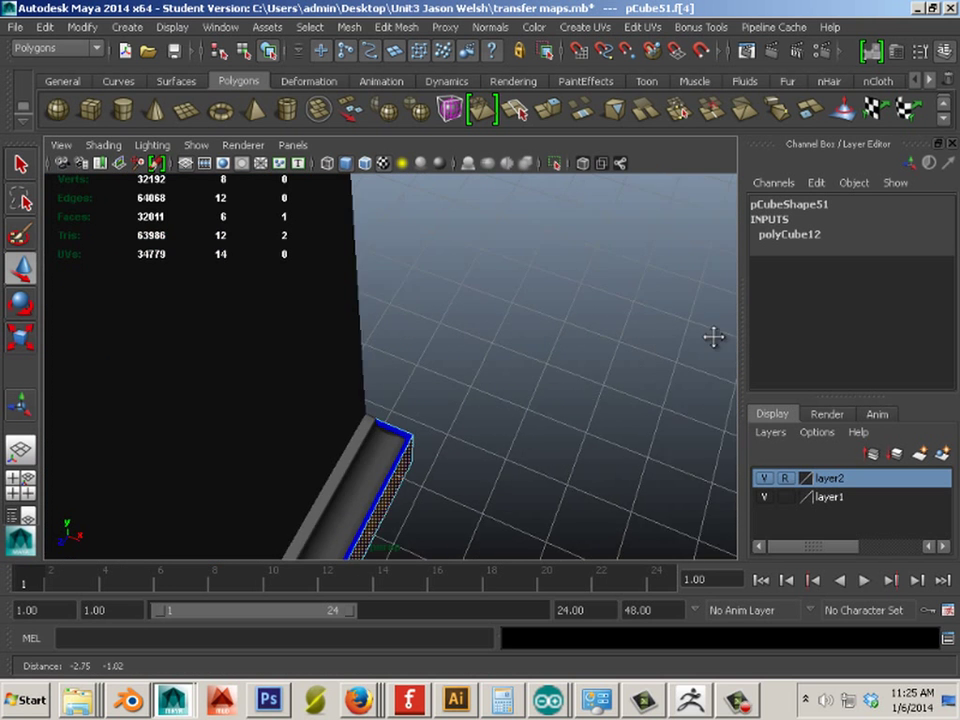
Move the box's front face to about Z 2.57 so it fits tightly against the television's base
alt+drag(255, 405, 335, 350)
alt+middle_drag(335, 350, 260, 412)
alt+drag(259, 411, 311, 424)
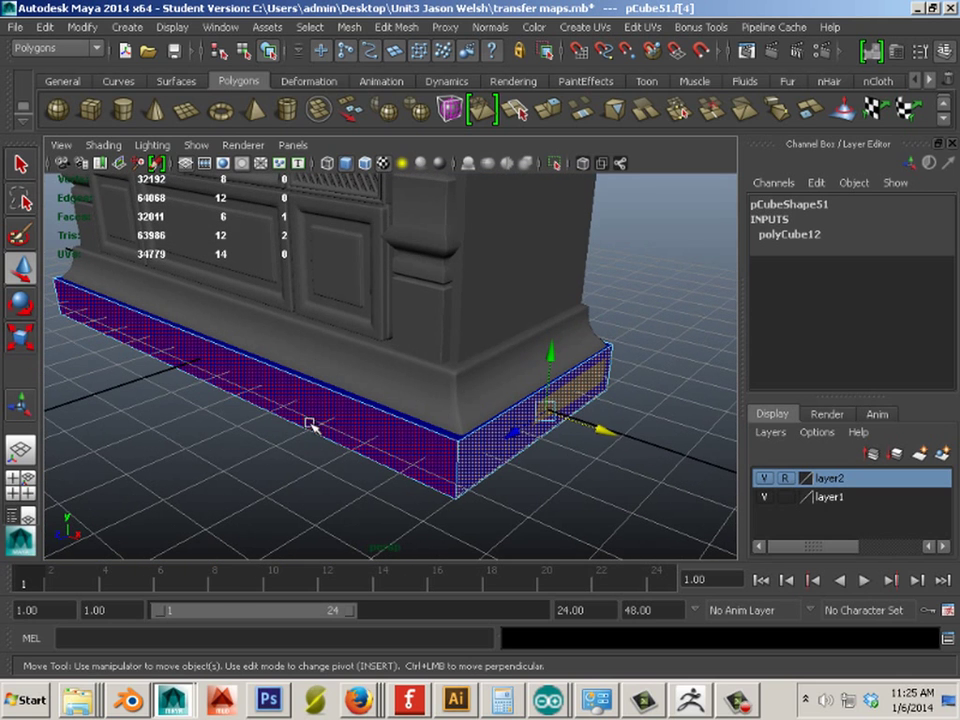
click(300, 412)
mouse_move(167, 376)
mouse_down()
mouse_move(203, 356)
mouse_move(167, 372)
mouse_up()
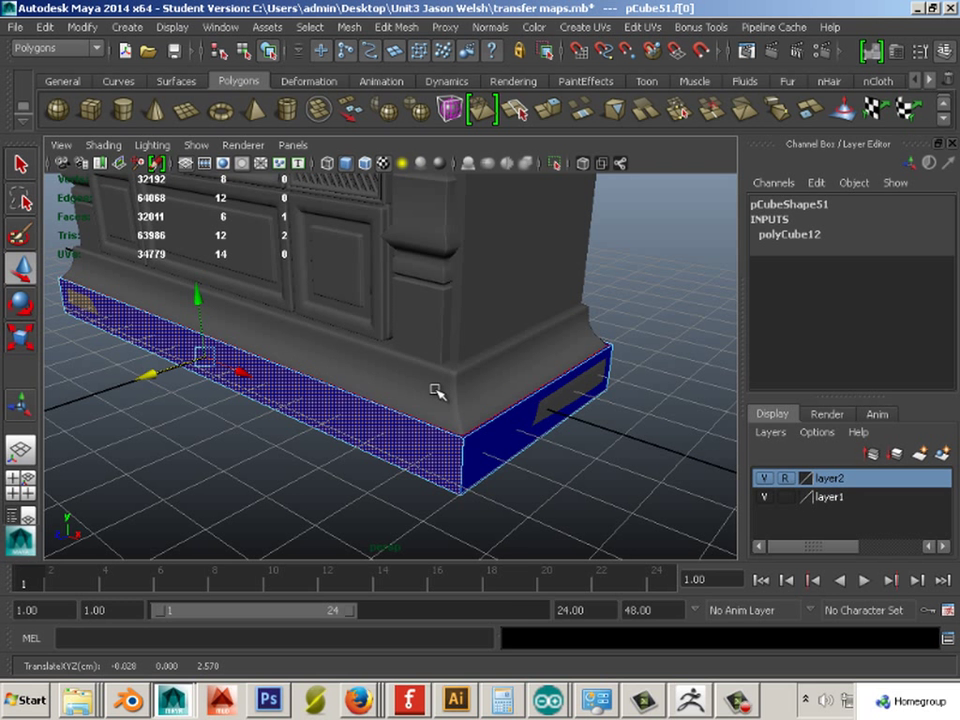
Extrude the box's top face up to about Y 0.967 and scale it inward to follow the base molding
right_drag(435, 388, 460, 407)
click(462, 436)
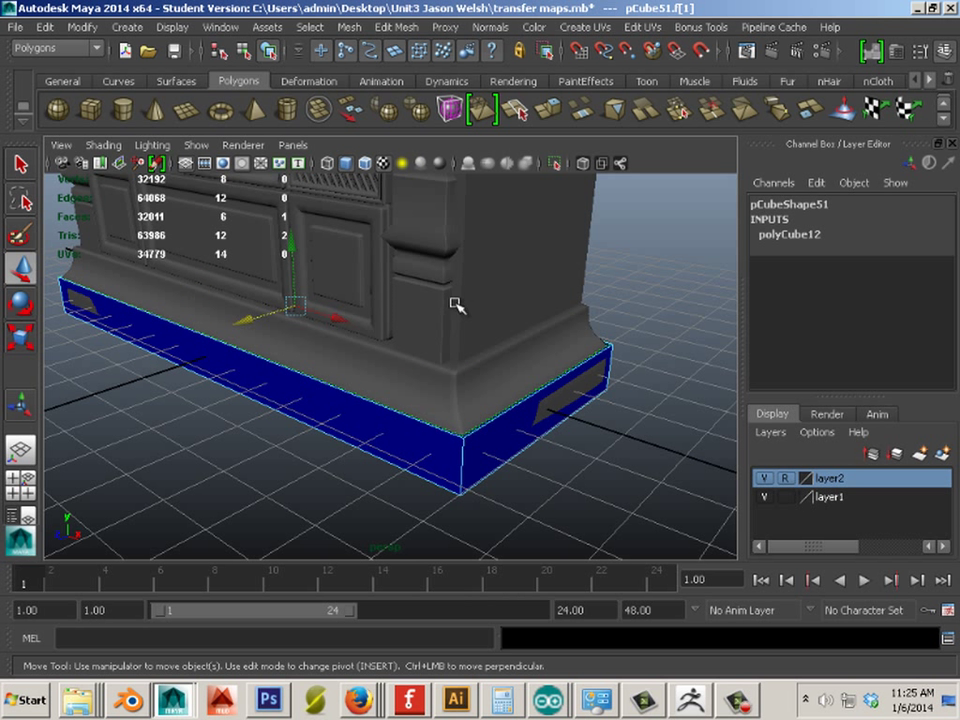
click(548, 108)
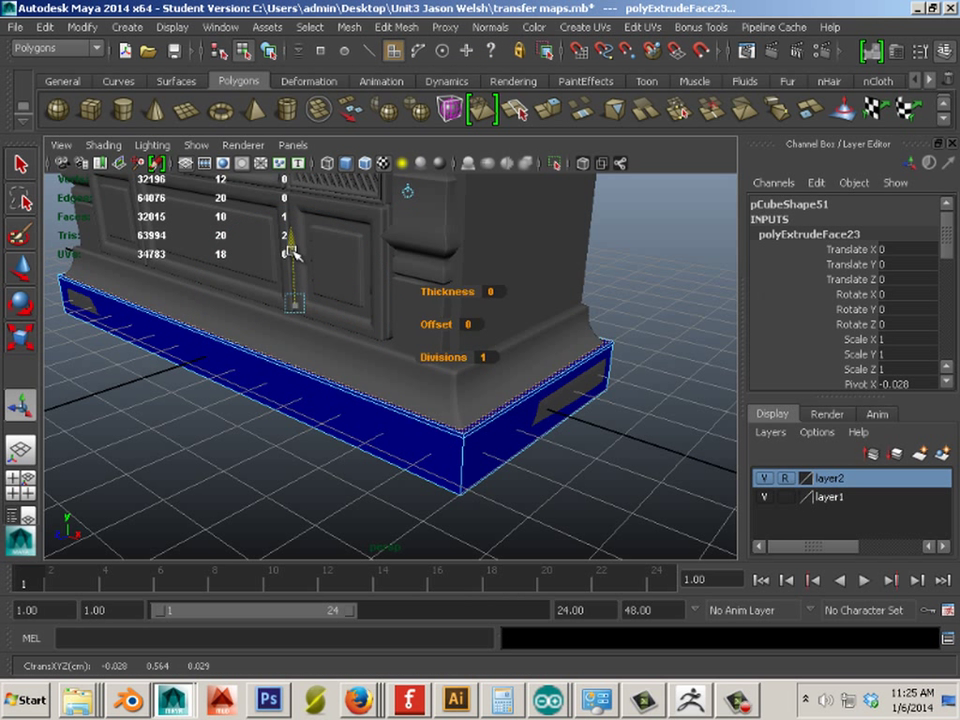
drag(293, 254, 317, 349)
key(r)
Move the extruded top's front edge to about Z 2.315 and its back edge to about Z -2.219 to match the molding's slope
right_drag(310, 311, 293, 272)
click(279, 330)
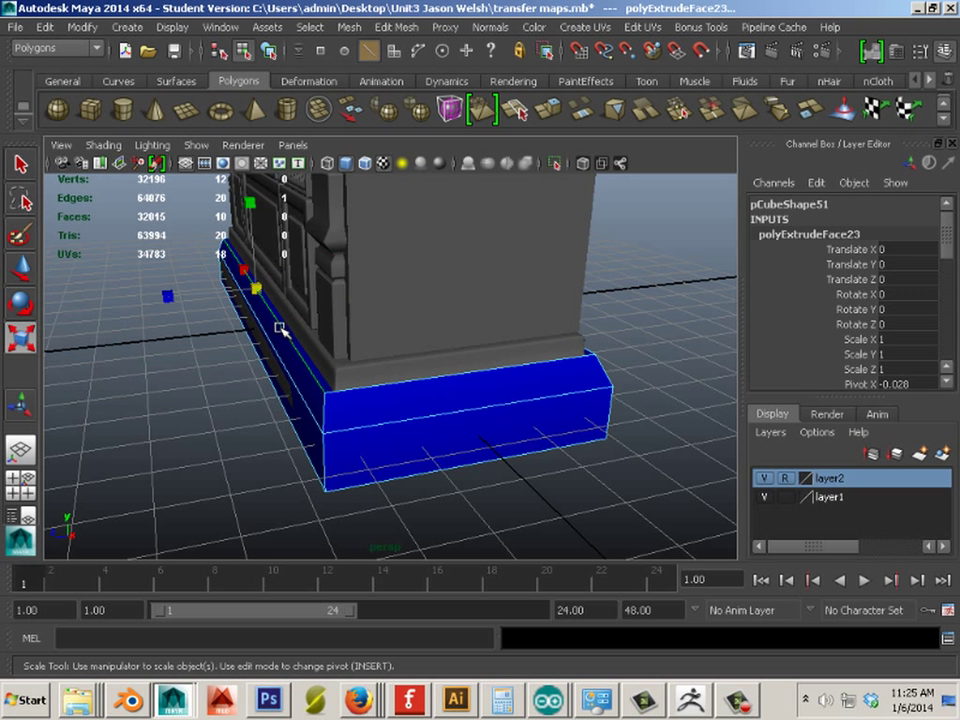
click(17, 272)
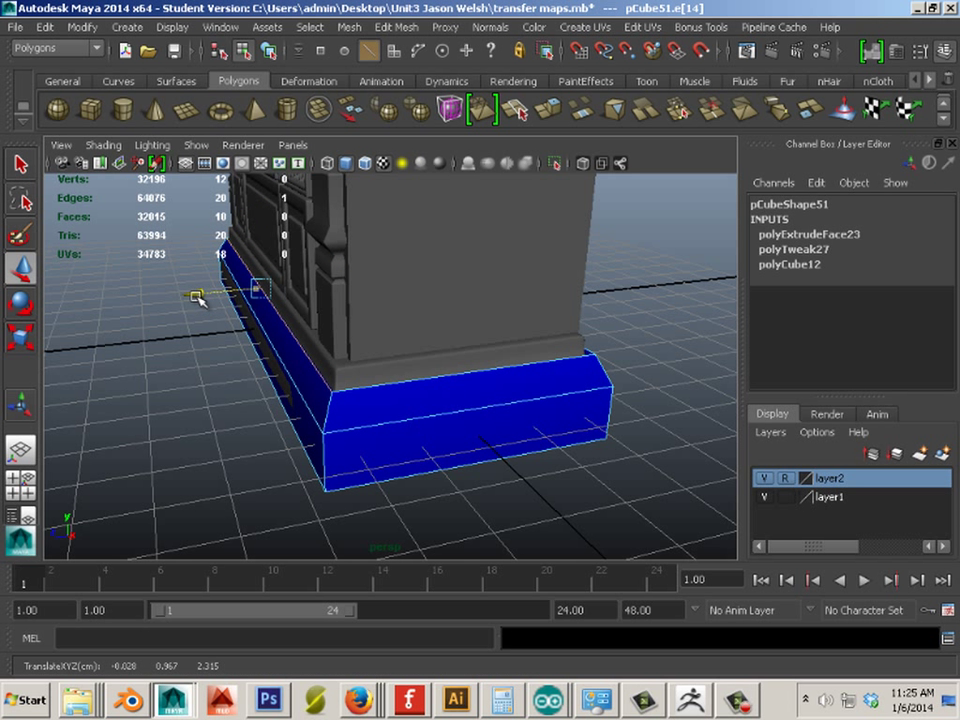
alt+drag(199, 299, 435, 332)
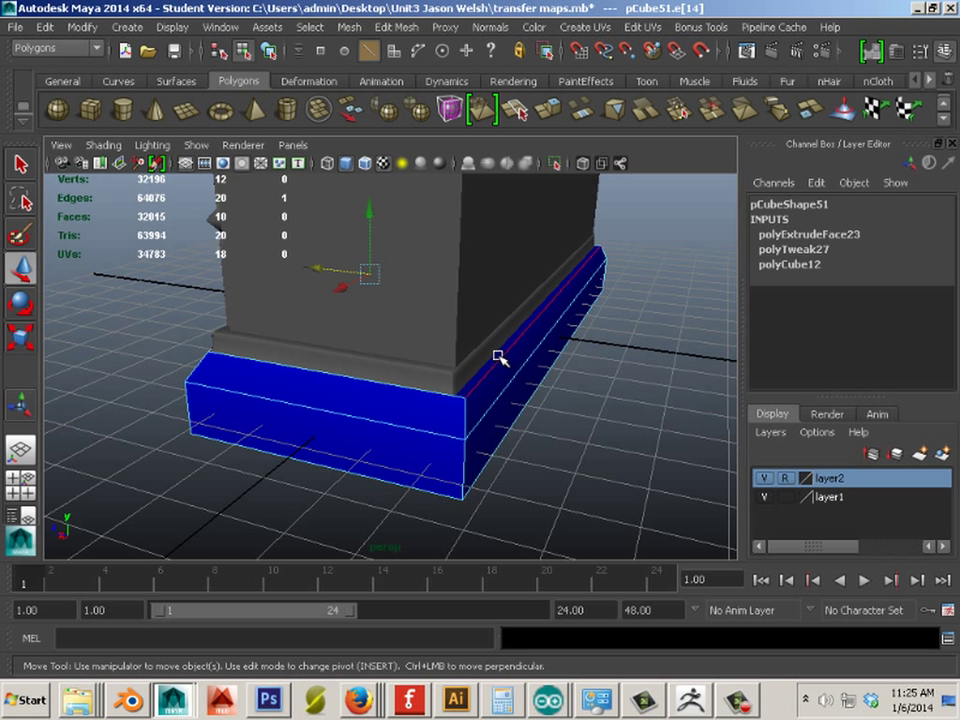
click(519, 300)
mouse_move(519, 300)
mouse_down()
mouse_move(497, 285)
mouse_move(504, 290)
mouse_up()
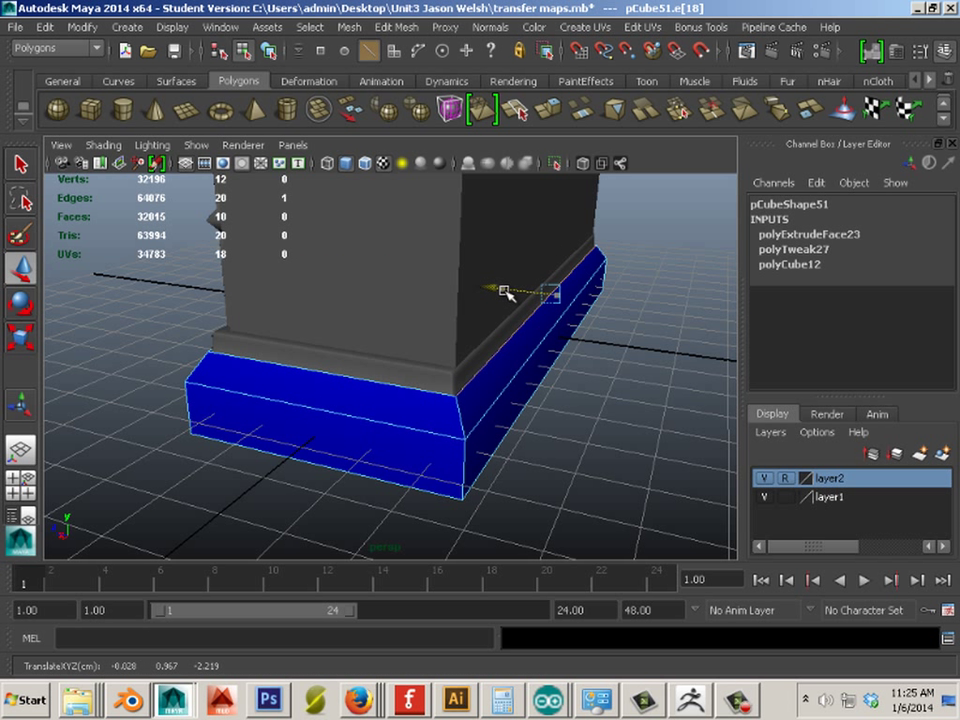
Extrude the box's top face again, straight up to the upper edge of the base molding's flat strip
right_drag(493, 313, 496, 343)
click(447, 347)
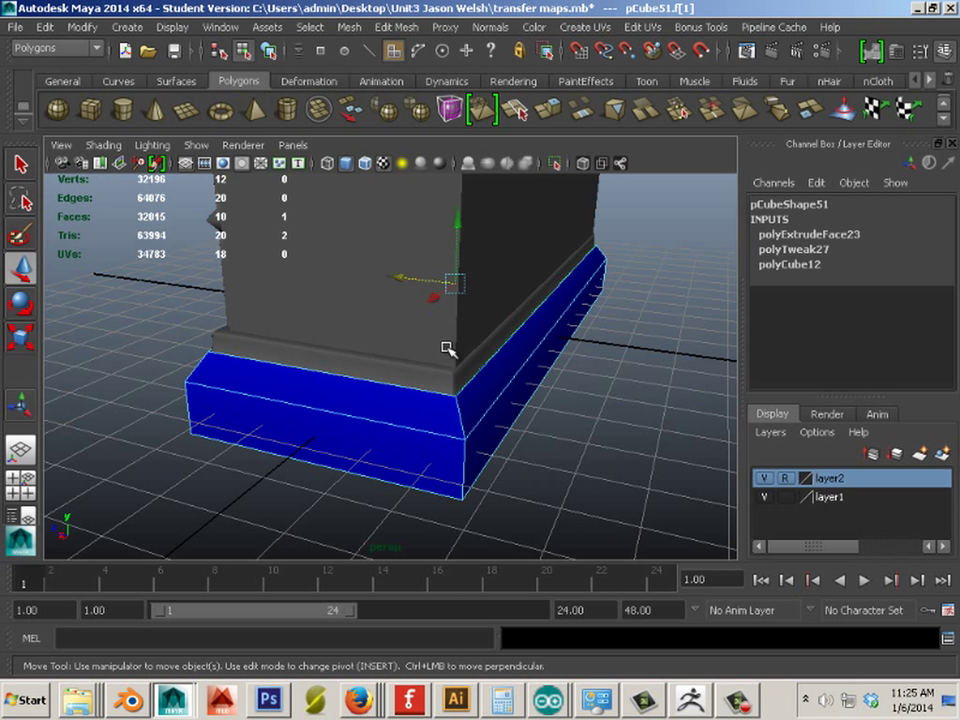
click(521, 116)
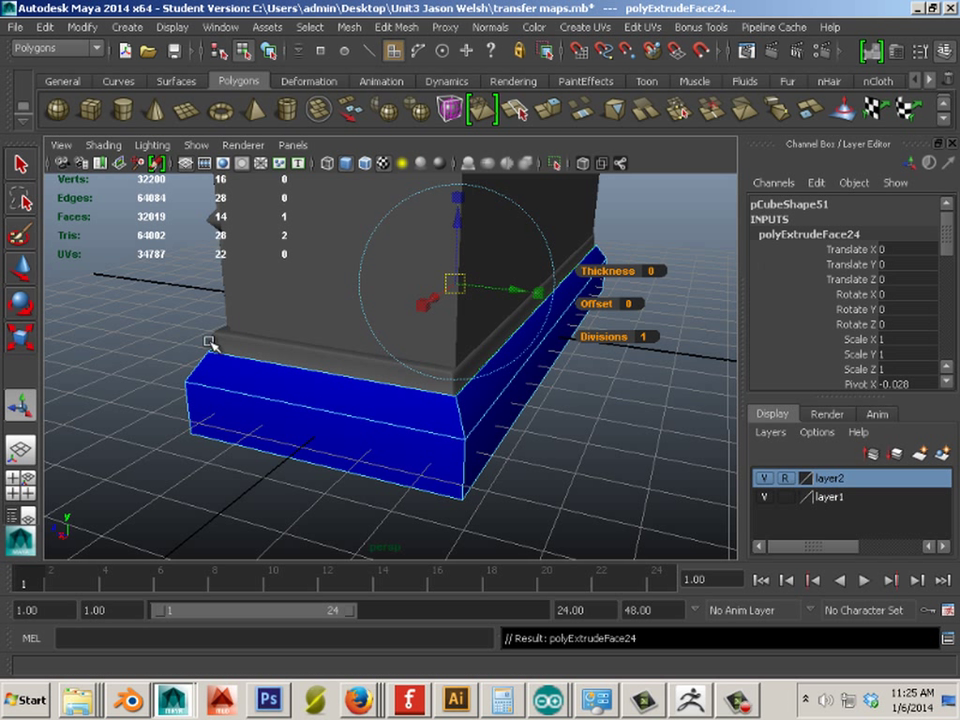
drag(463, 229, 462, 211)
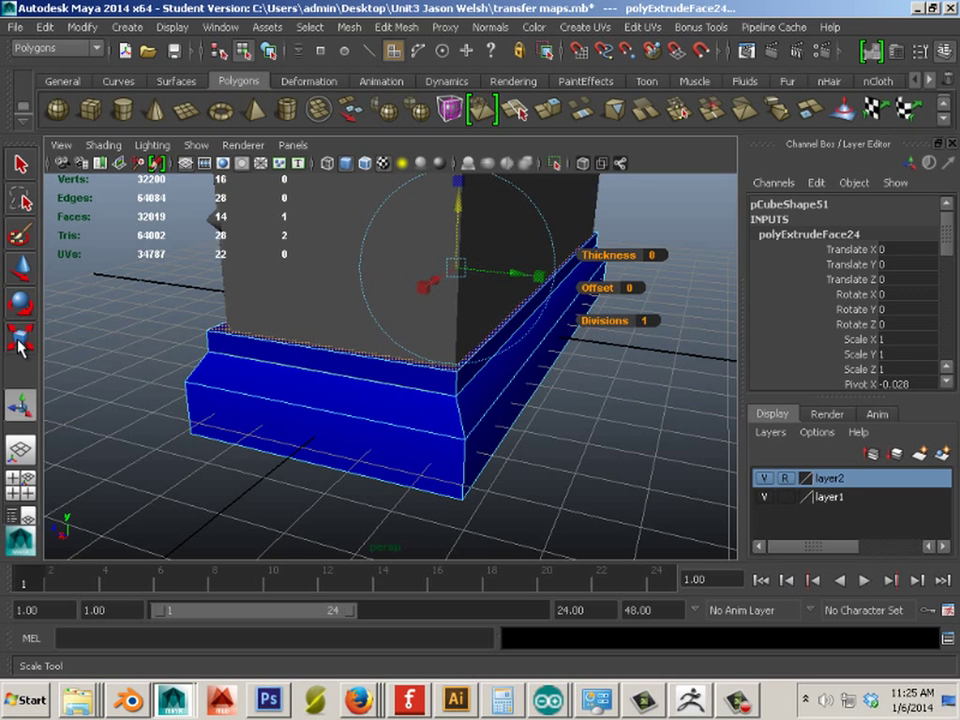
In edge selection mode, move the extruded top's back edge to about Z -2.159 so it follows the cabinet's back
alt+drag(154, 364, 306, 343)
right_click(347, 344)
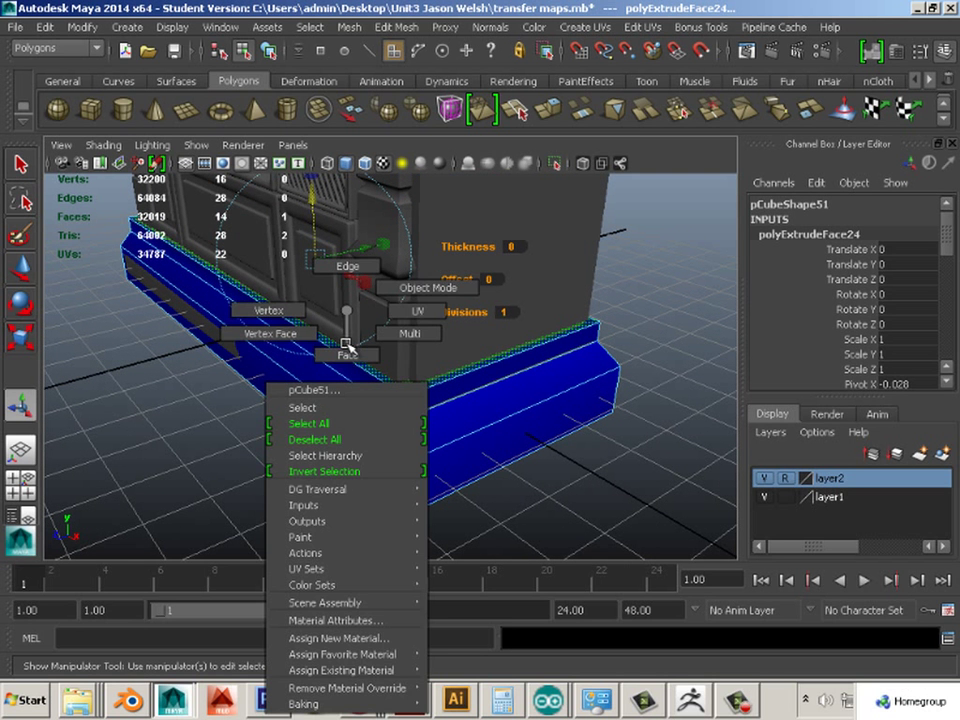
click(348, 347)
click(341, 357)
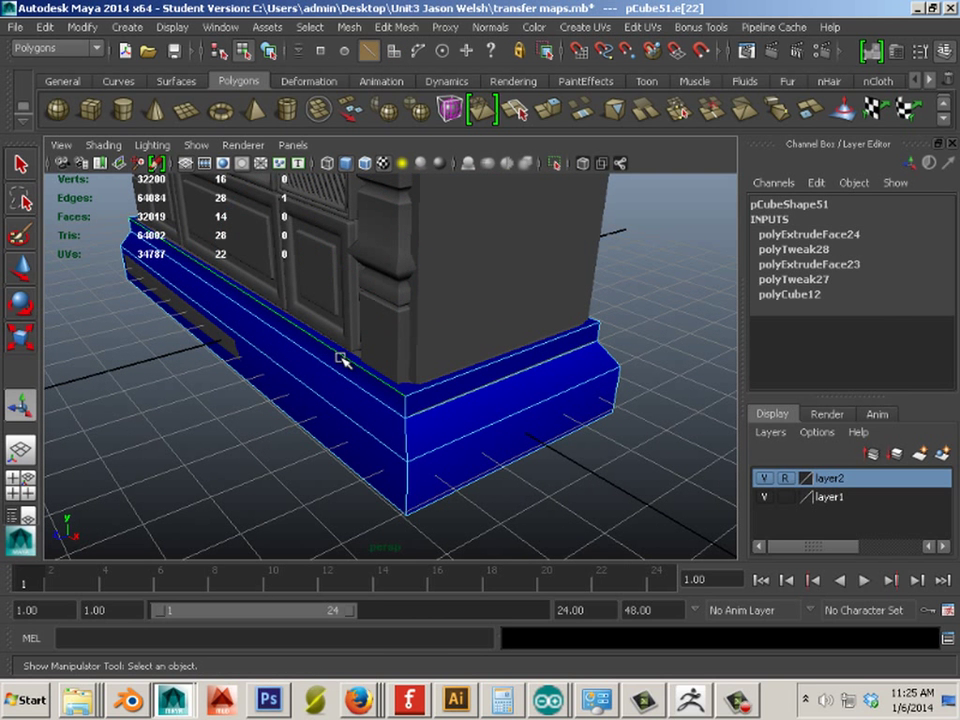
key(w)
alt+drag(135, 300, 176, 333)
alt+drag(528, 423, 476, 392)
click(483, 388)
drag(489, 309, 489, 311)
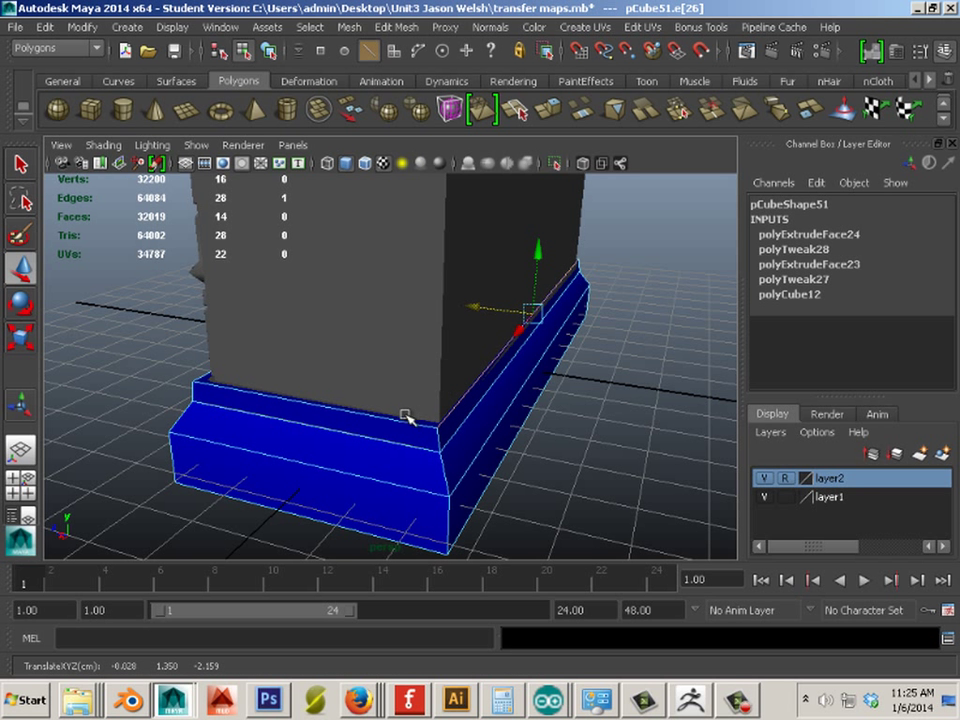
Move the extruded top's two side edges to about X -6.158 and X 6.184 to fit the cabinet's sides
click(435, 444)
alt+drag(435, 444, 200, 449)
alt+drag(200, 449, 222, 427)
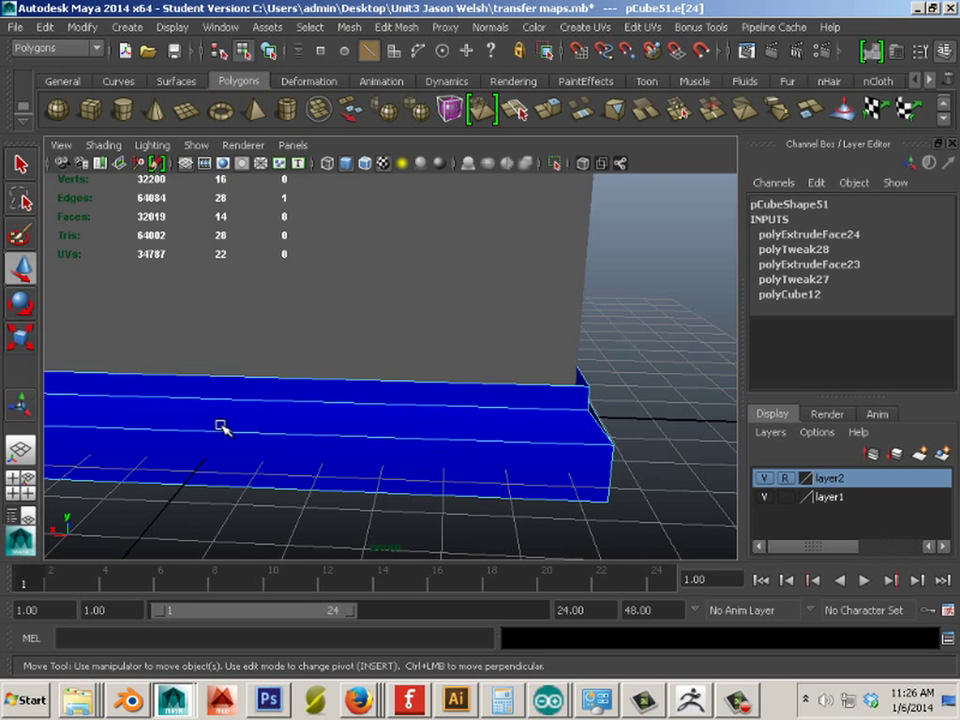
alt+drag(531, 405, 515, 407)
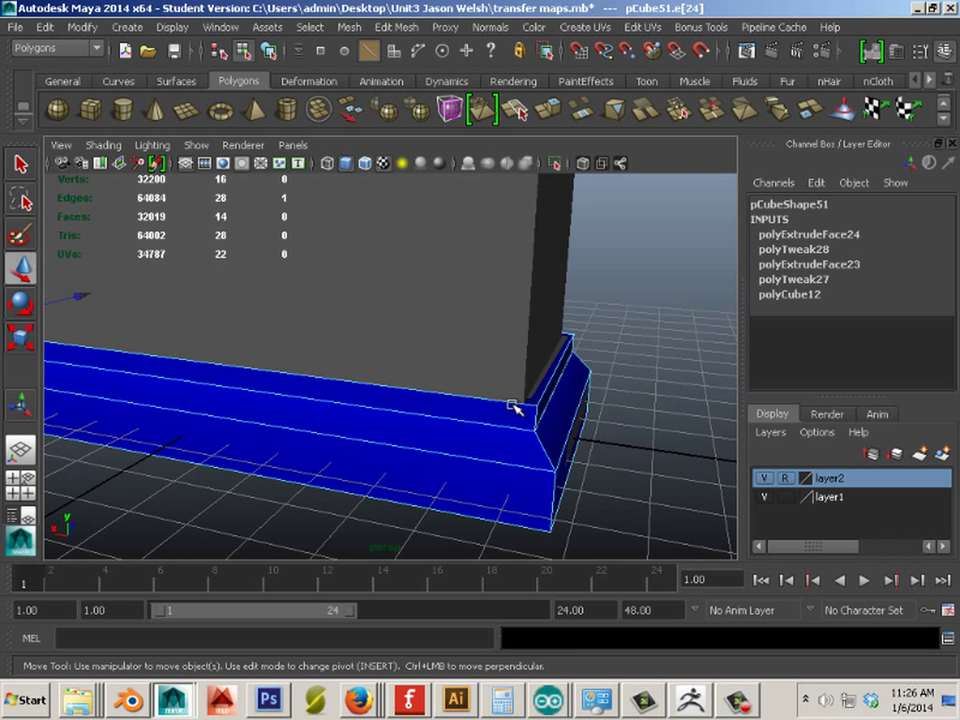
middle_drag(572, 385, 515, 365)
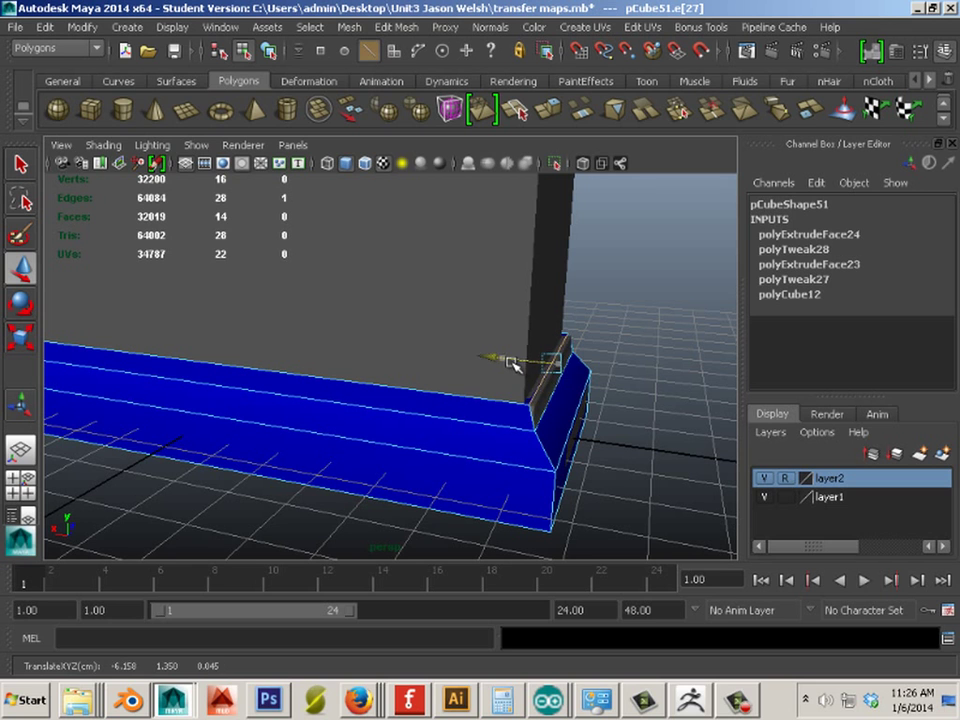
alt+drag(287, 493, 560, 458)
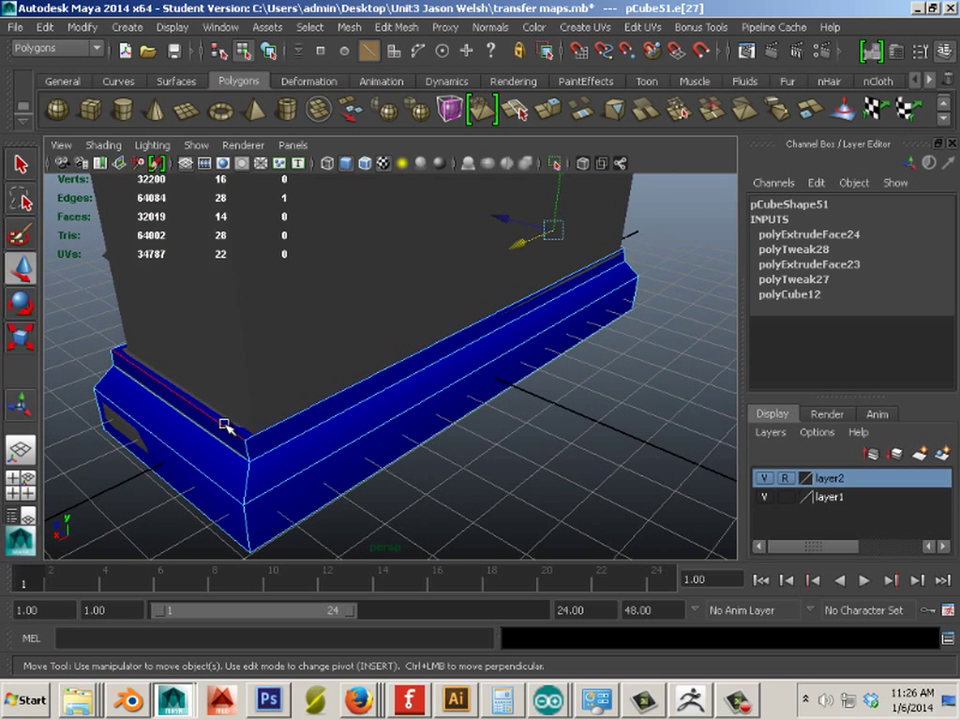
click(150, 413)
middle_drag(148, 413, 134, 404)
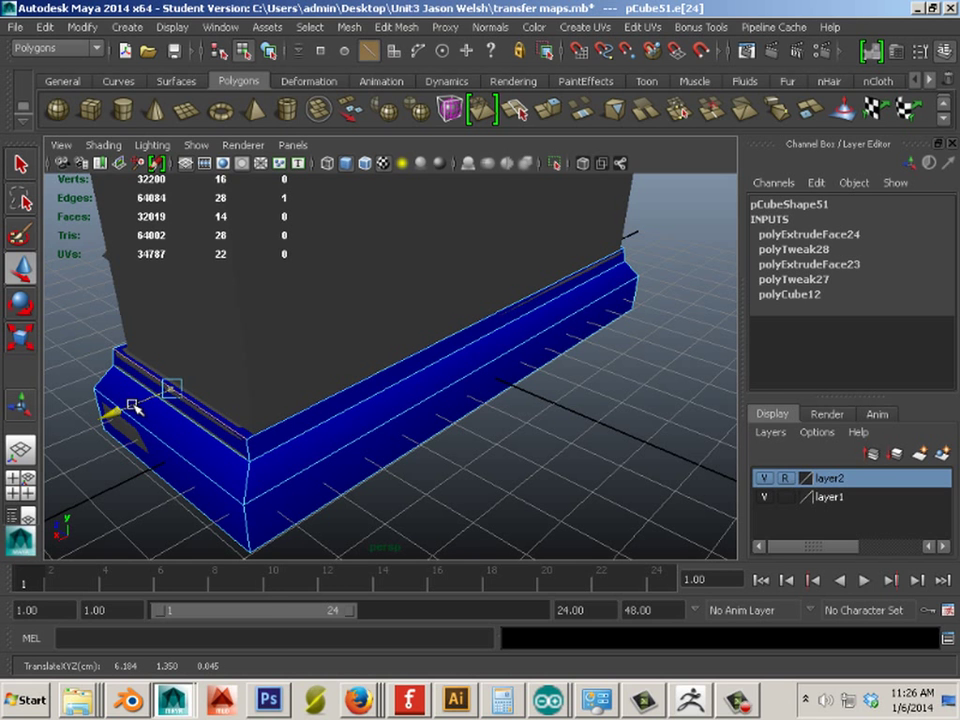
Select the box's top face and extrude it up to about Y 10.842, just below the television's top slab
right_drag(186, 311, 208, 369)
click(236, 396)
alt+drag(236, 396, 400, 147)
click(548, 108)
alt+drag(246, 358, 326, 467)
alt+right_drag(326, 467, 378, 300)
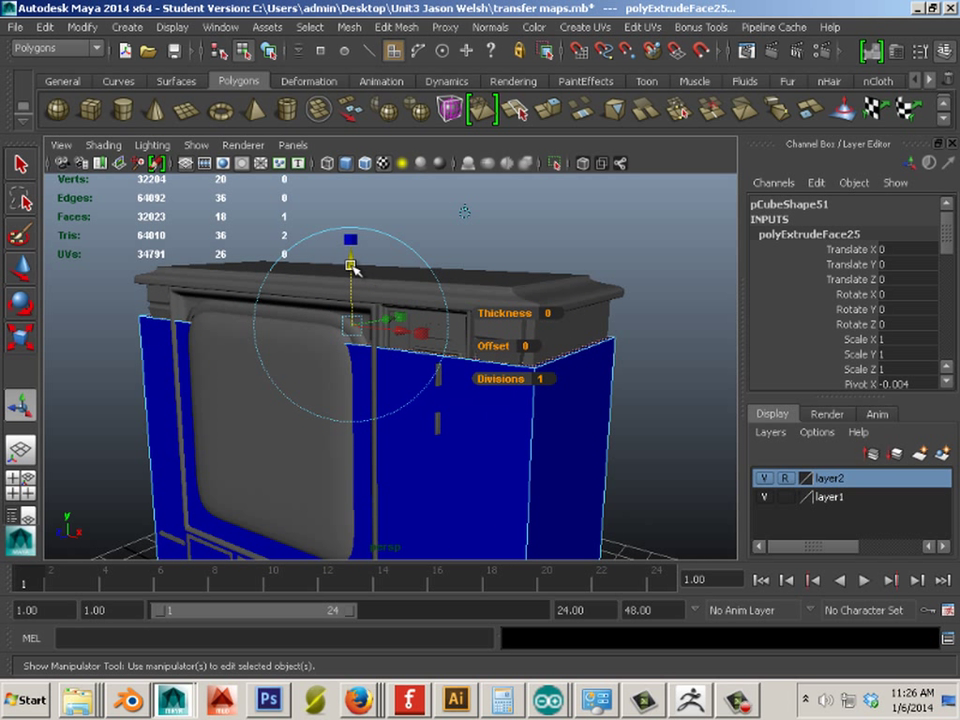
drag(354, 268, 358, 232)
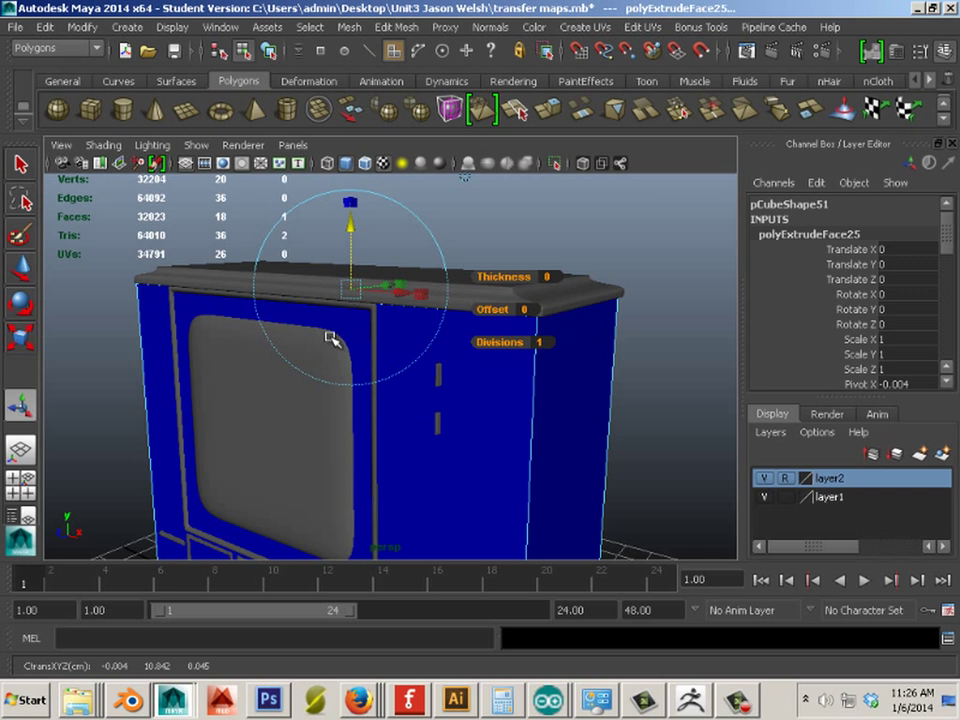
alt+drag(333, 340, 458, 369)
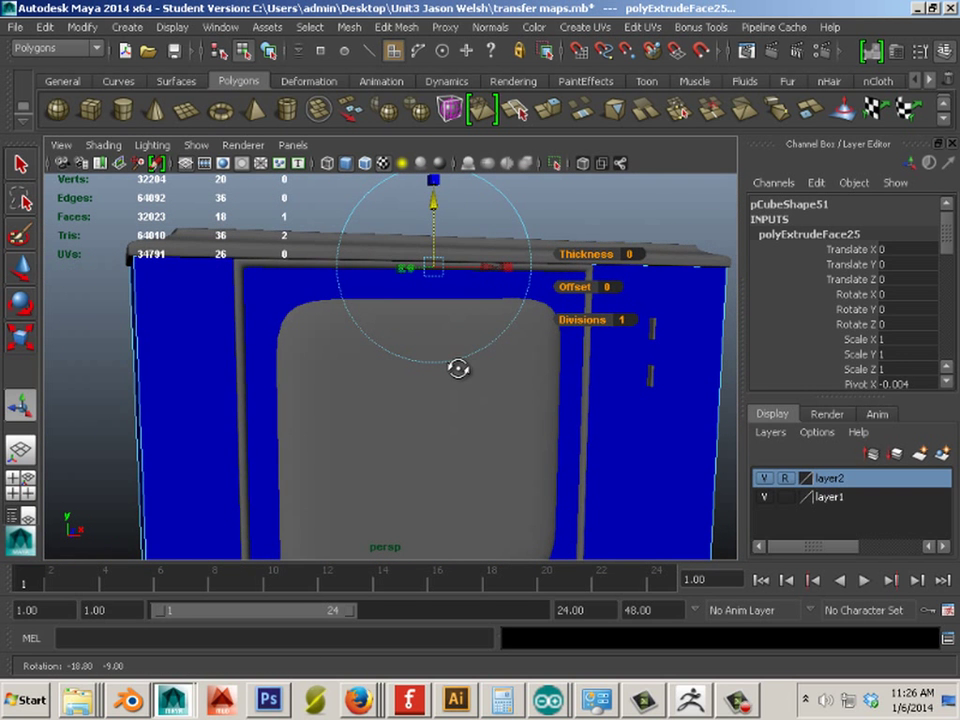
Extrude the top face again and scale it outward in width and depth to match the top slab's overhang
click(550, 113)
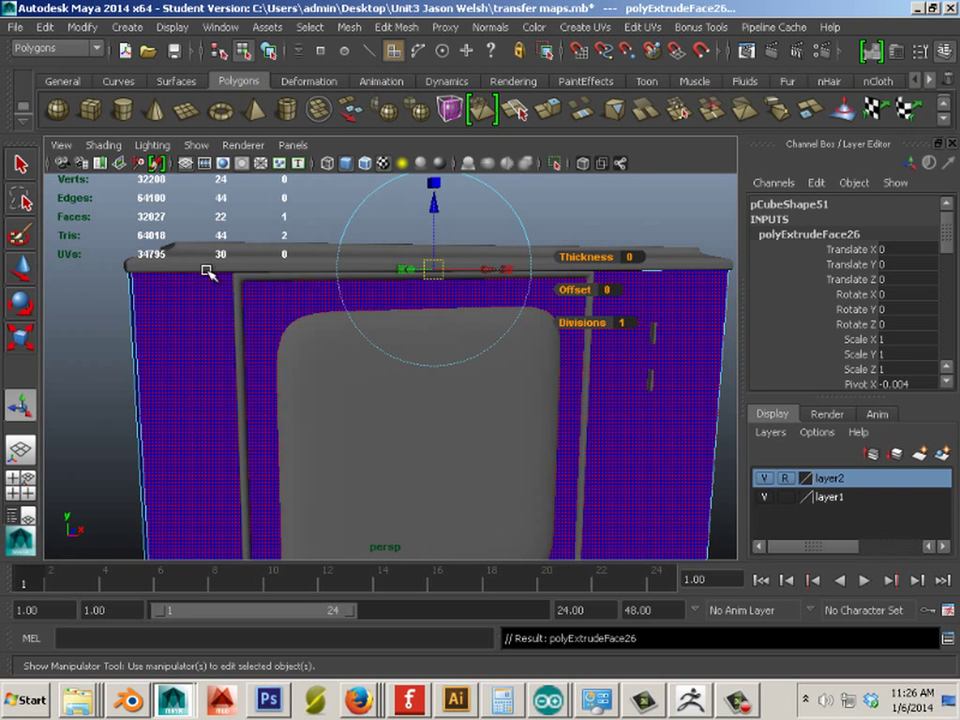
drag(525, 274, 510, 271)
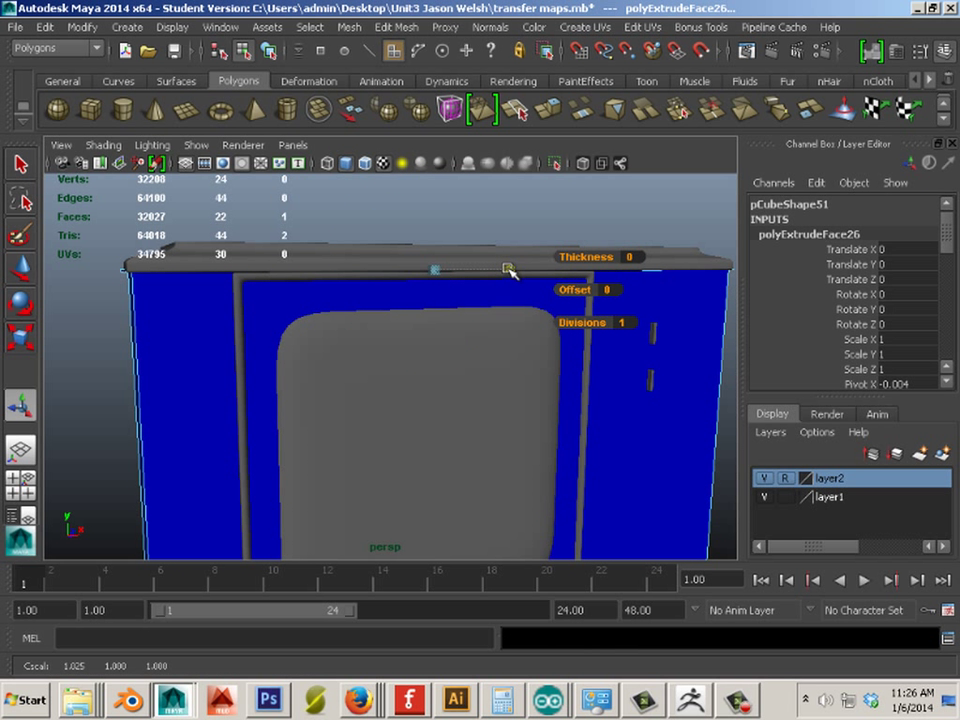
key(t)
alt+drag(508, 272, 493, 336)
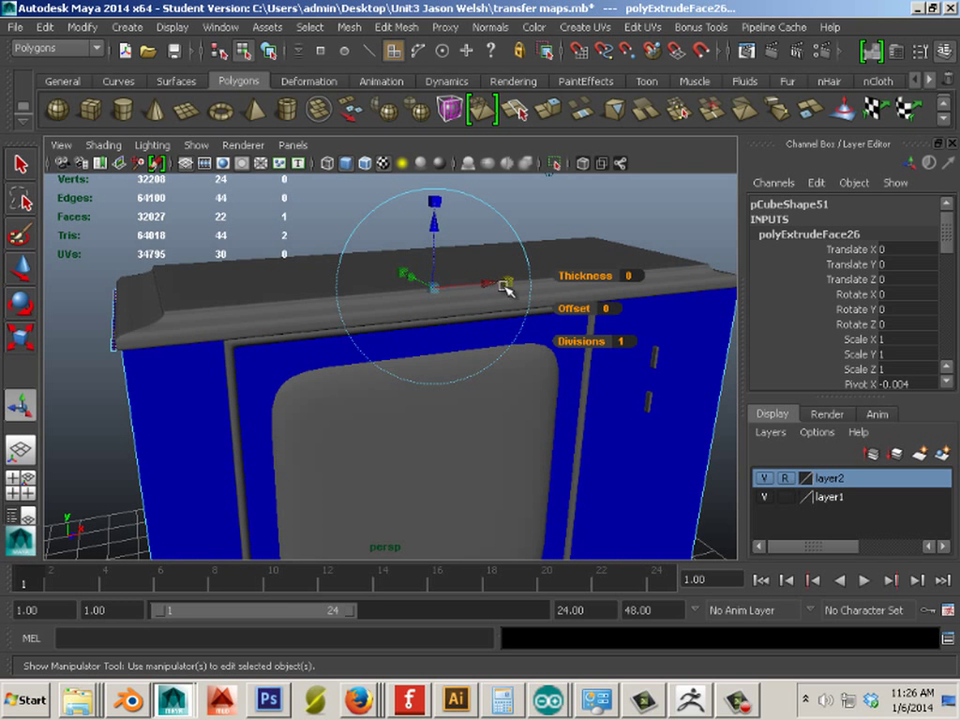
drag(507, 288, 500, 362)
key(t)
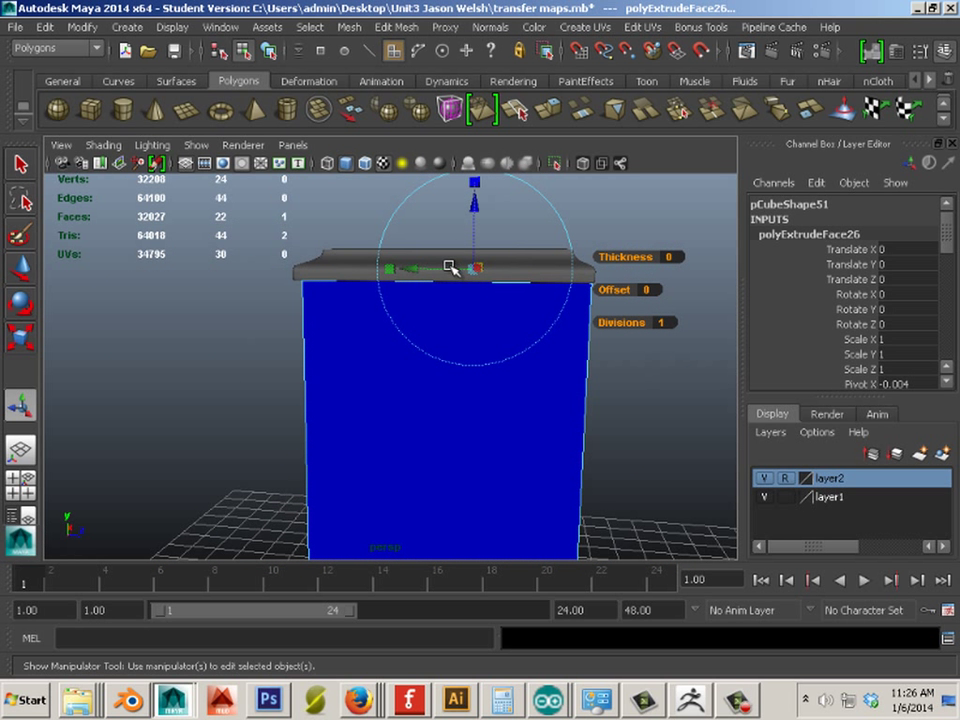
drag(400, 270, 396, 275)
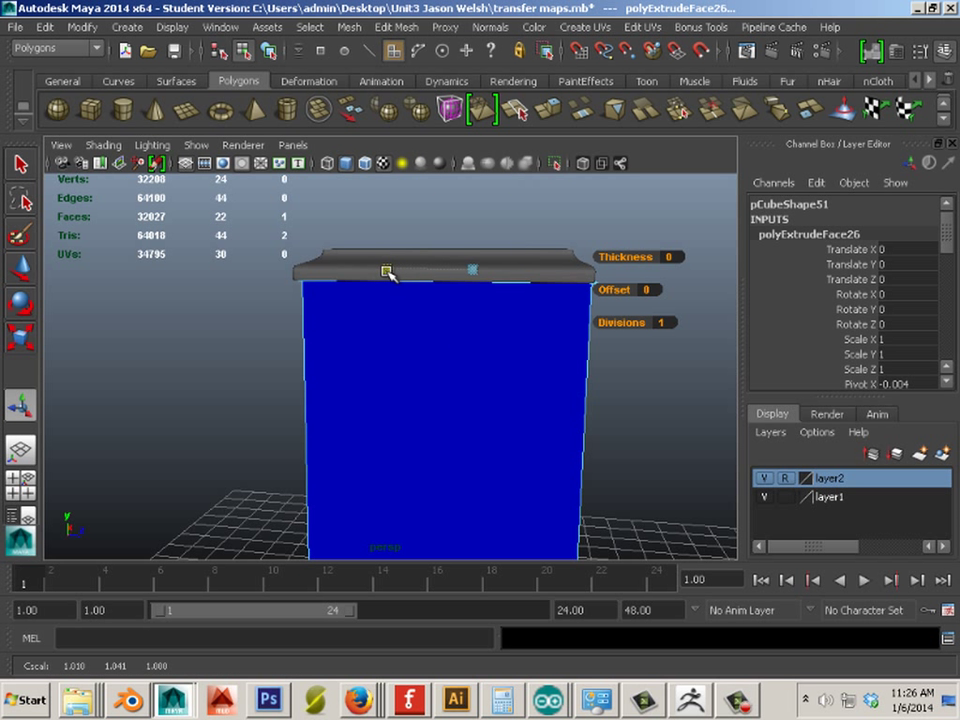
key(t)
alt+drag(514, 364, 471, 353)
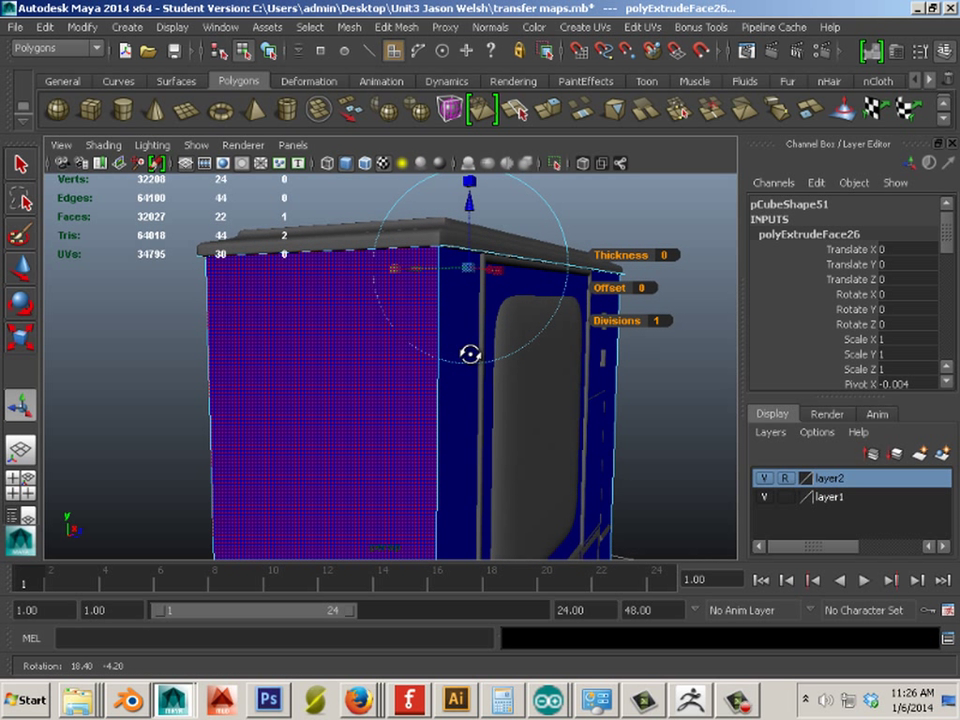
Extrude the widened top face straight up along the lip of the television's top slab
click(550, 110)
drag(474, 229, 381, 329)
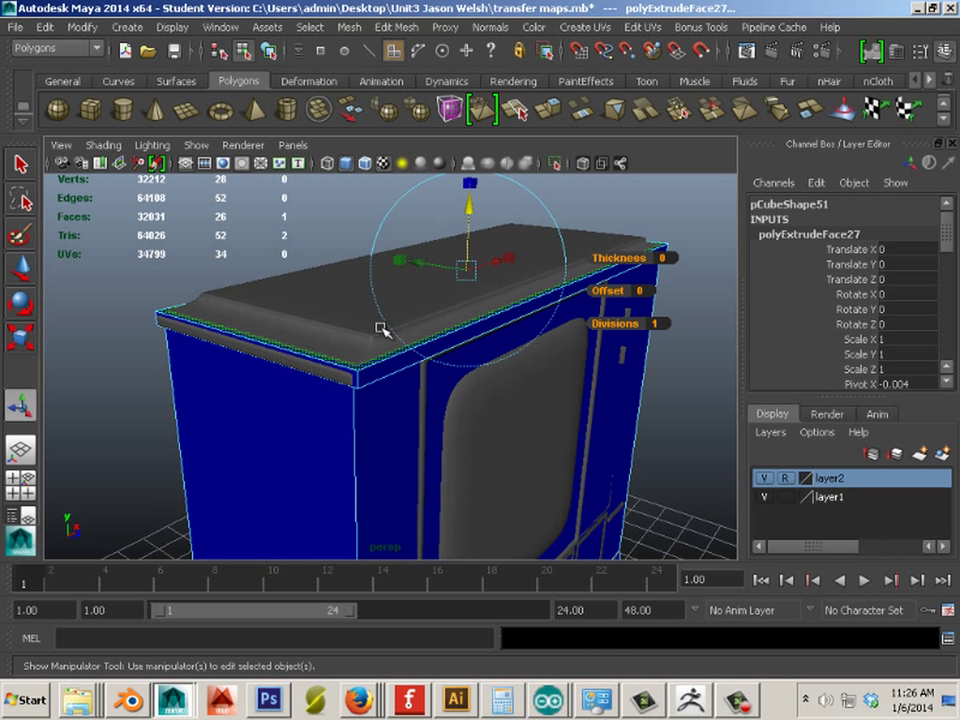
click(18, 339)
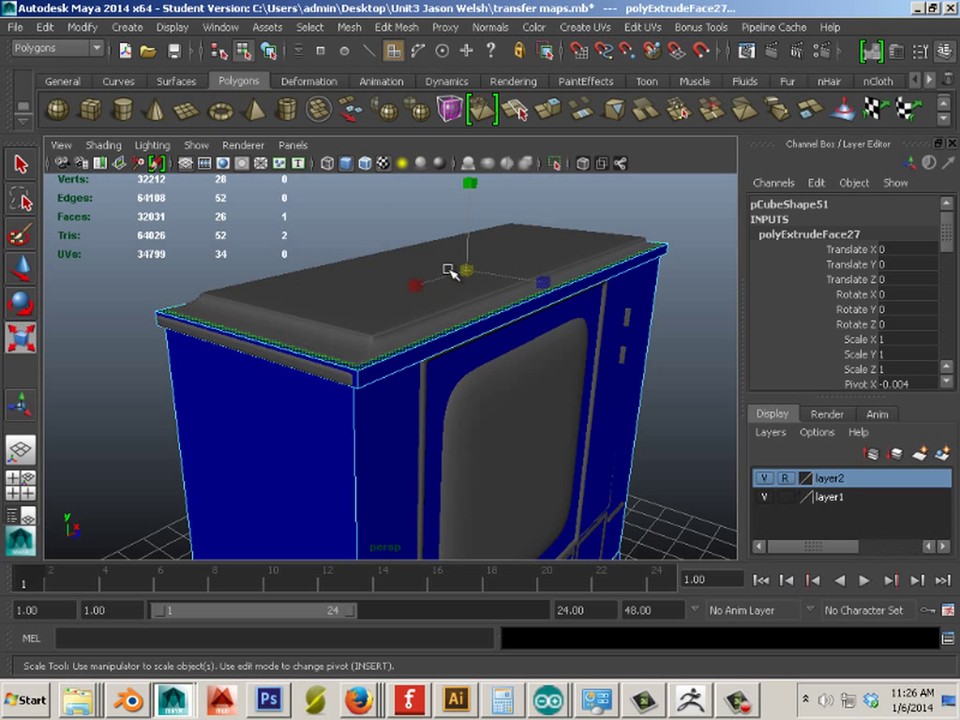
drag(541, 282, 398, 331)
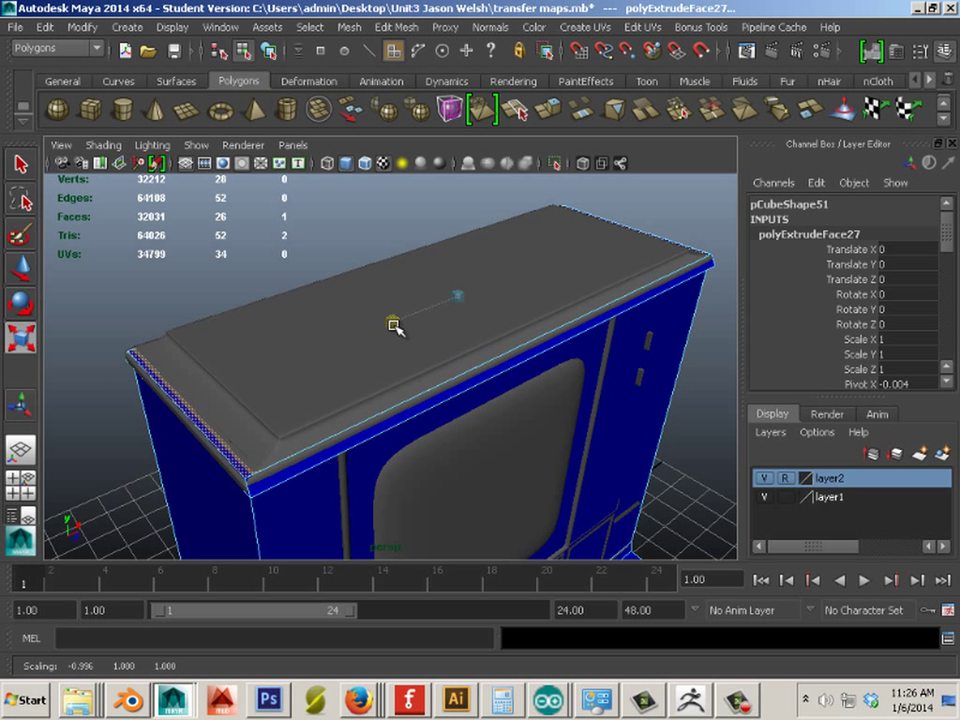
alt+drag(397, 403, 243, 451)
key(ctrl+z)
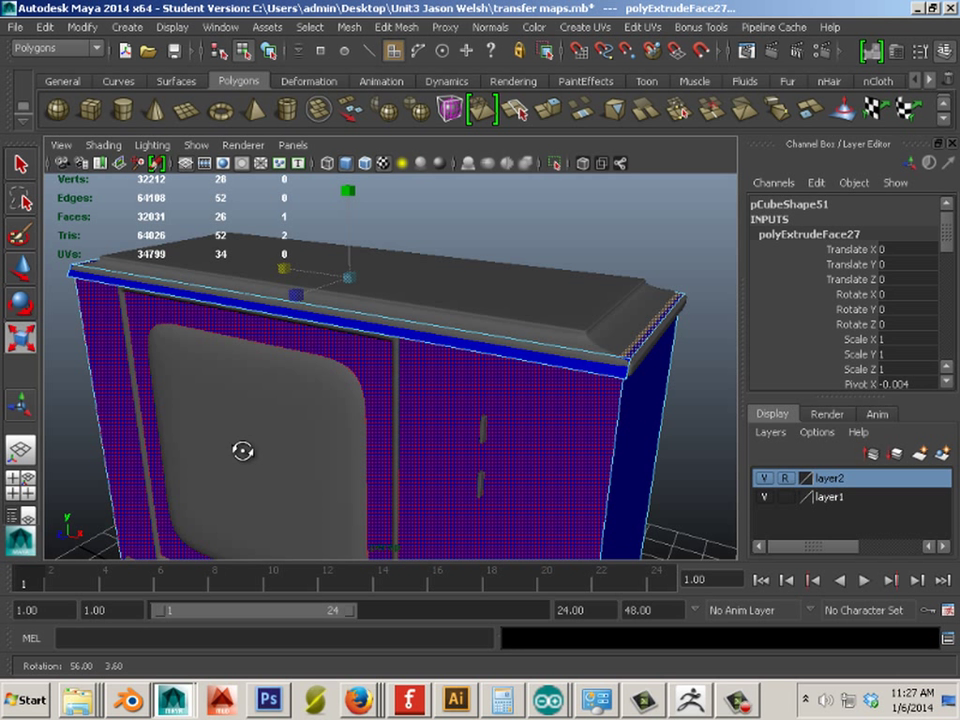
mouse_move(296, 294)
mouse_down()
mouse_move(214, 291)
mouse_move(285, 268)
mouse_move(285, 259)
mouse_move(288, 272)
mouse_up()
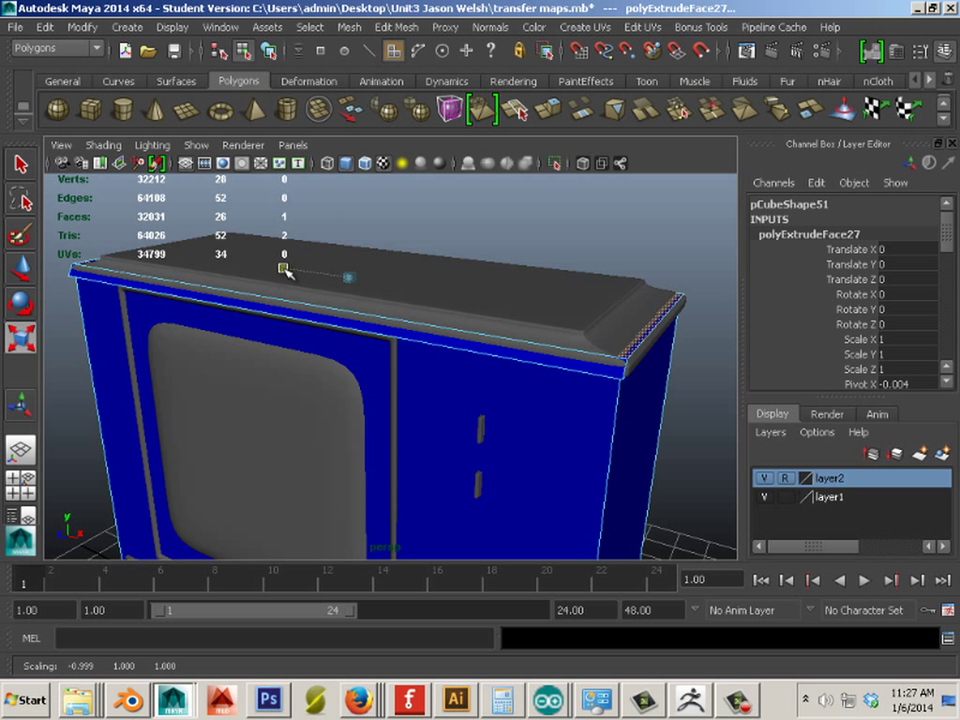
key(ctrl+z)
key(ctrl+z)
key(ctrl+z)
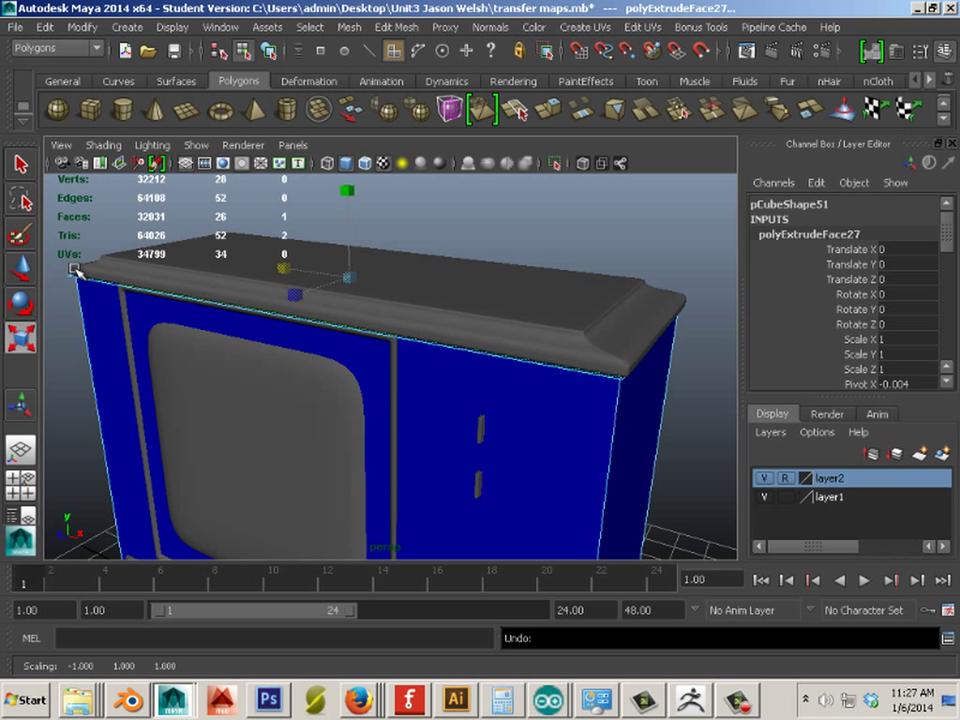
Move the extruded top face up to the upper edge of the top slab's lip
click(22, 268)
drag(349, 225, 352, 218)
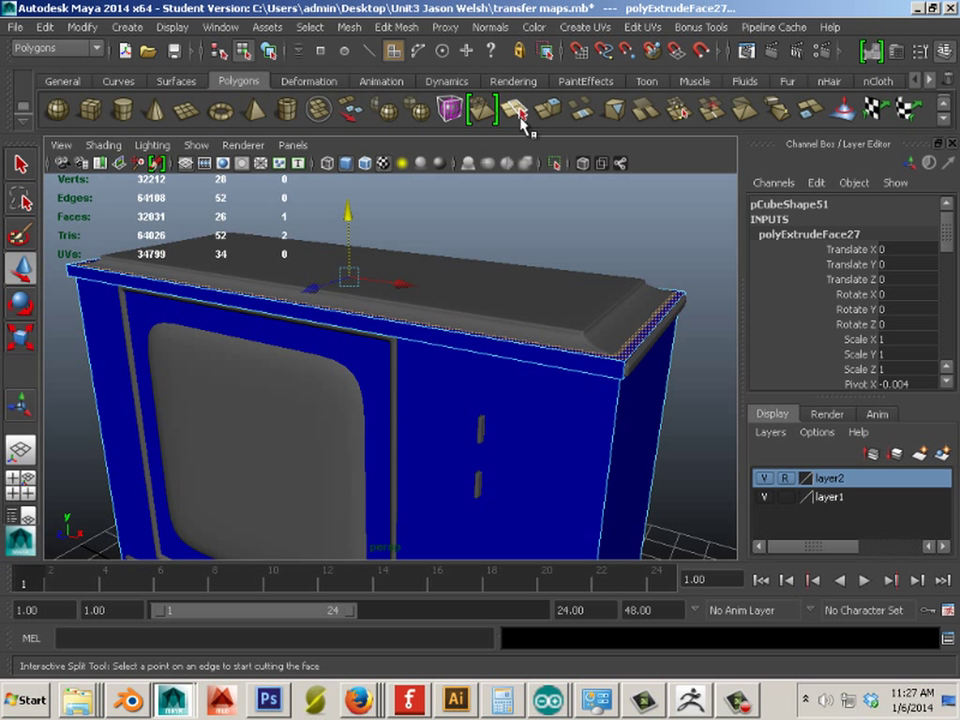
Extrude the face up to the slab's flat top and scale it inward along X and Z to follow the bevel
key(ctrl+e)
click(350, 213)
drag(353, 217, 350, 207)
click(36, 332)
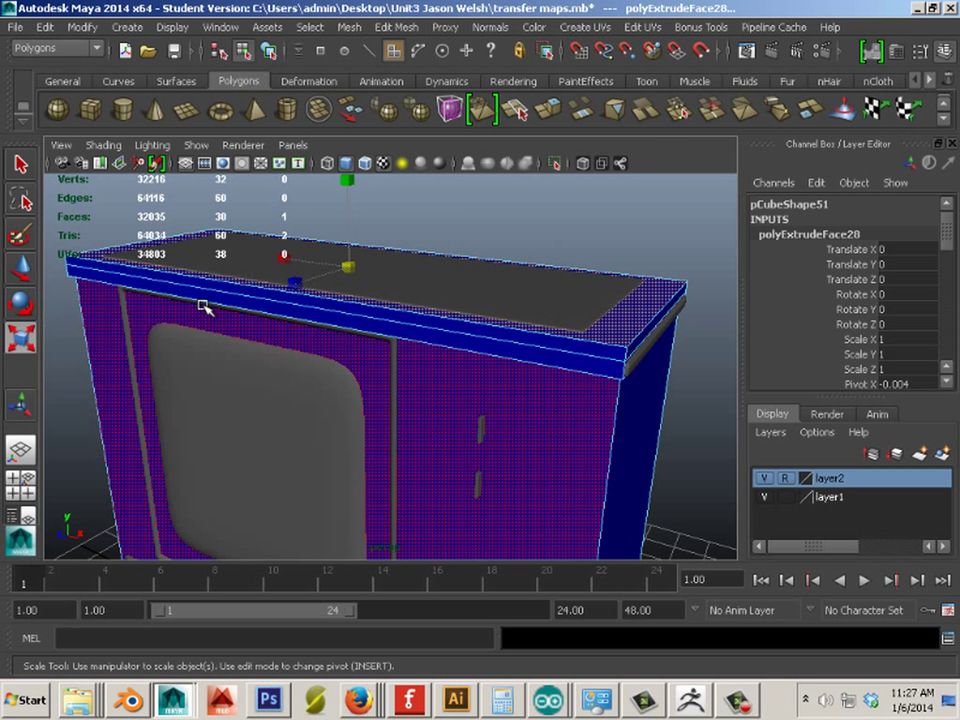
drag(285, 259, 297, 309)
alt+drag(333, 346, 437, 377)
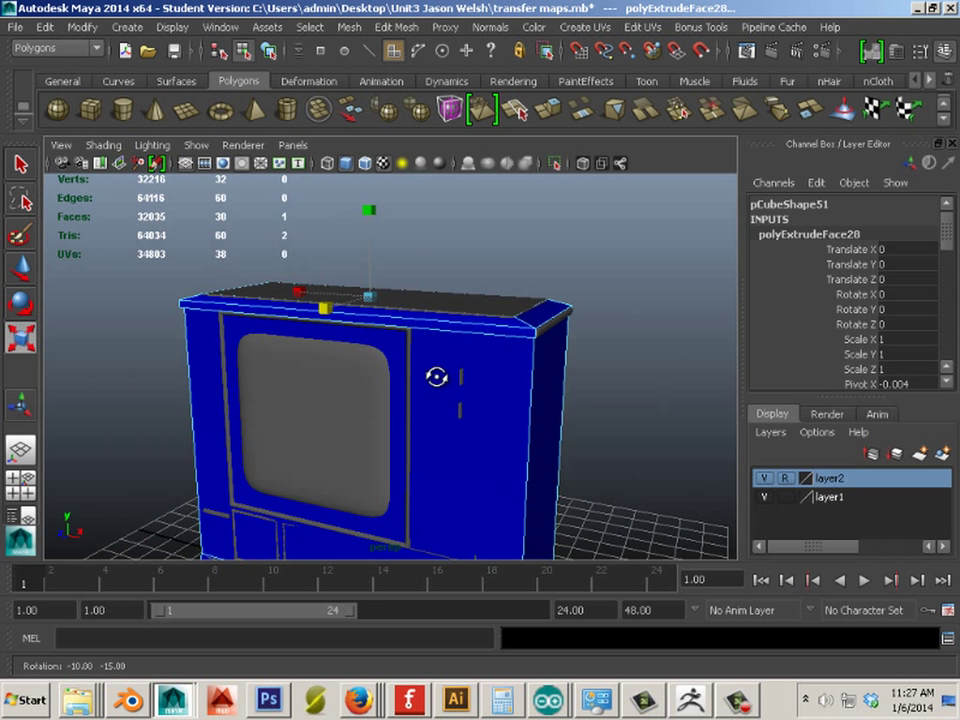
Return to object mode, duplicate the finished low-poly box and move the copy forward to Z 10.037
right_drag(484, 311, 527, 329)
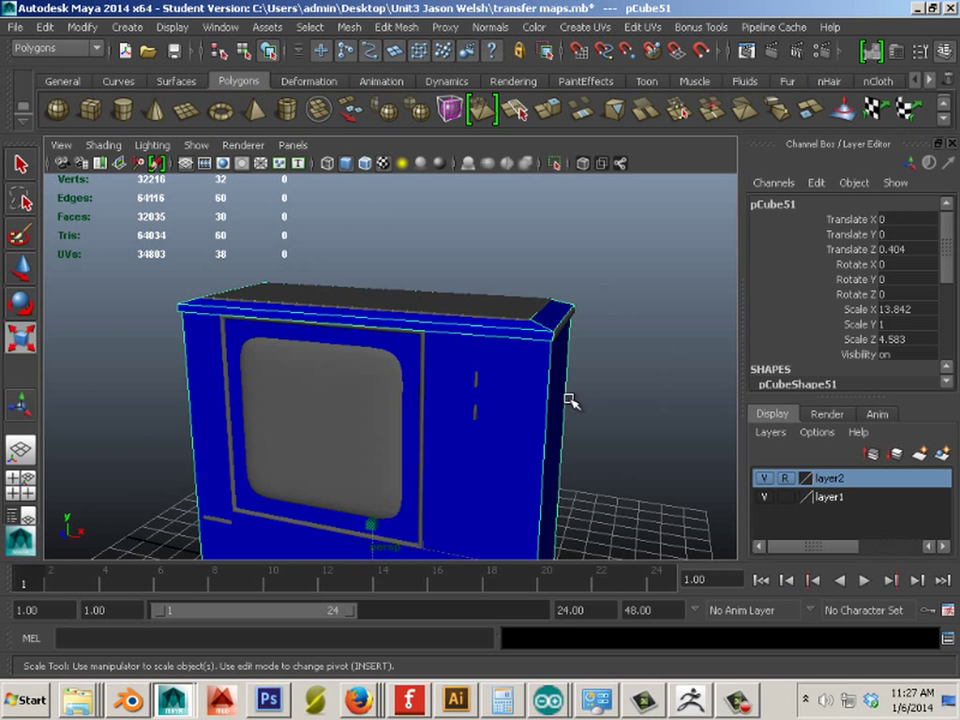
alt+drag(568, 396, 485, 472)
key(r)
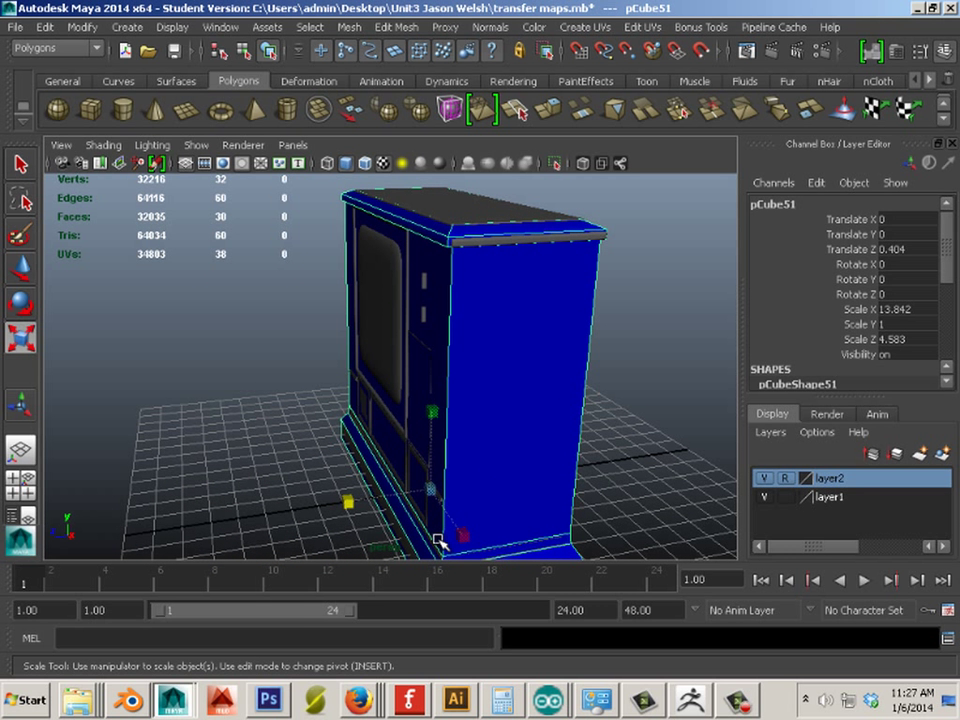
key(w)
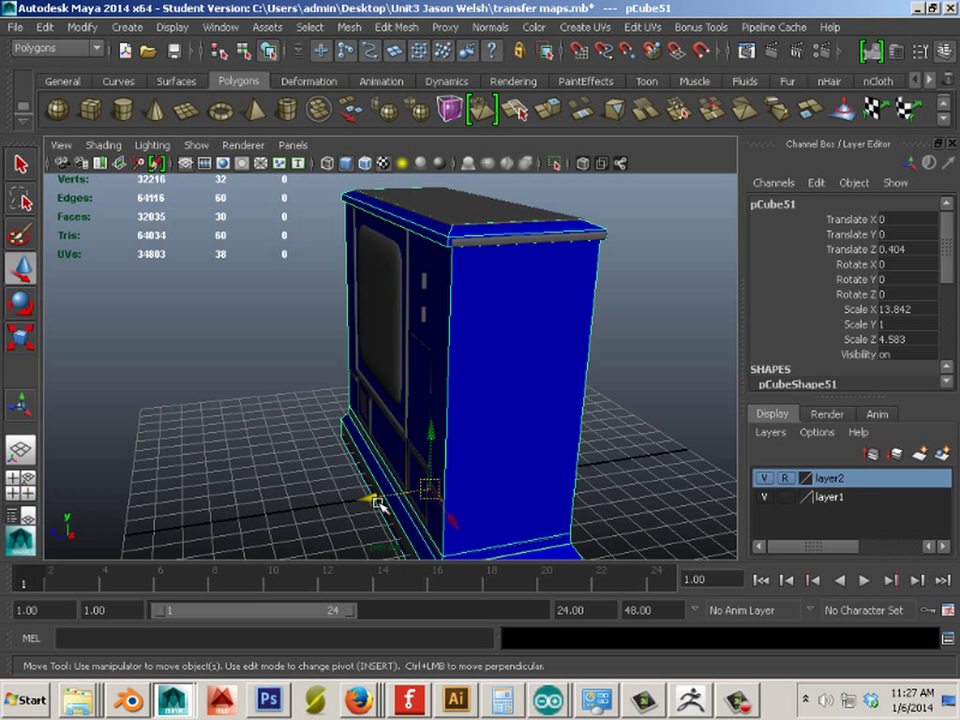
key(ctrl+d)
drag(377, 503, 487, 437)
alt+right_drag(487, 437, 431, 426)
alt+drag(431, 426, 358, 411)
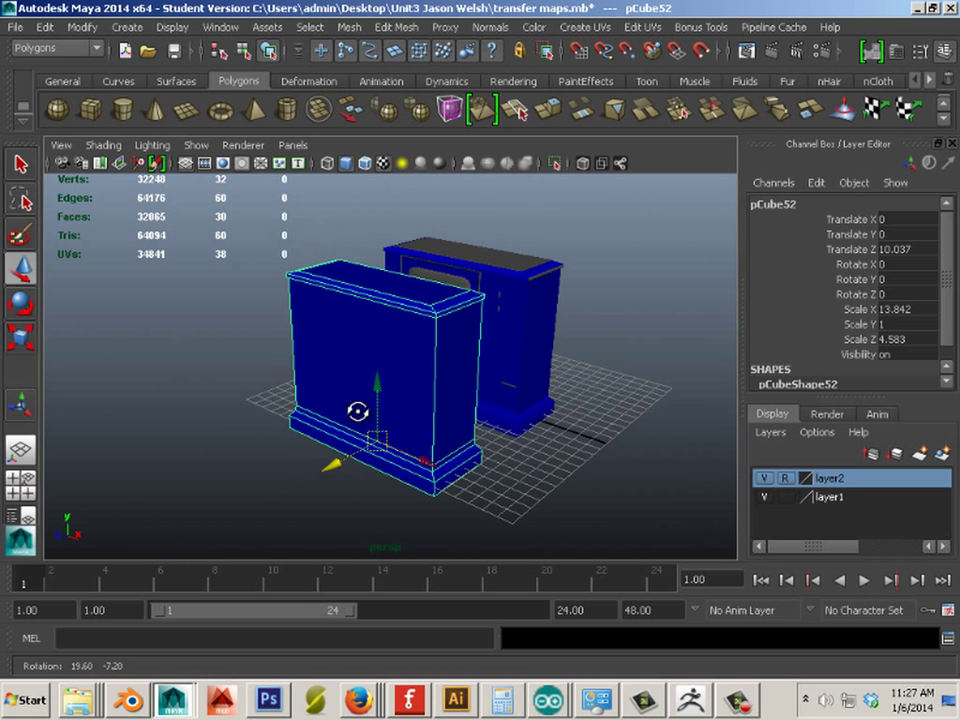